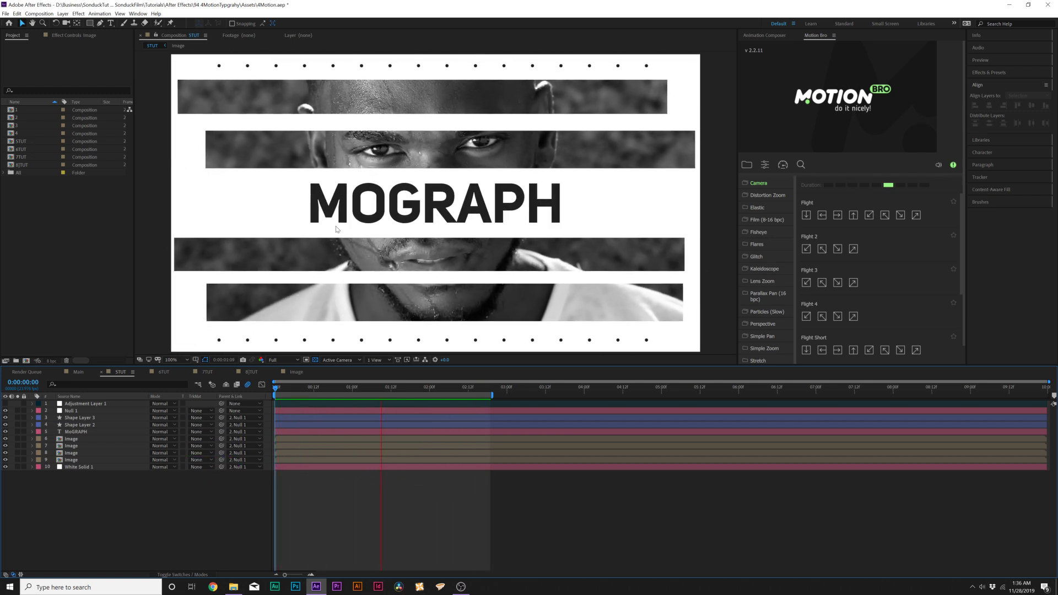
Preview the first two seconds of the MOGRAPH title with the portrait photo on top.
key(space)
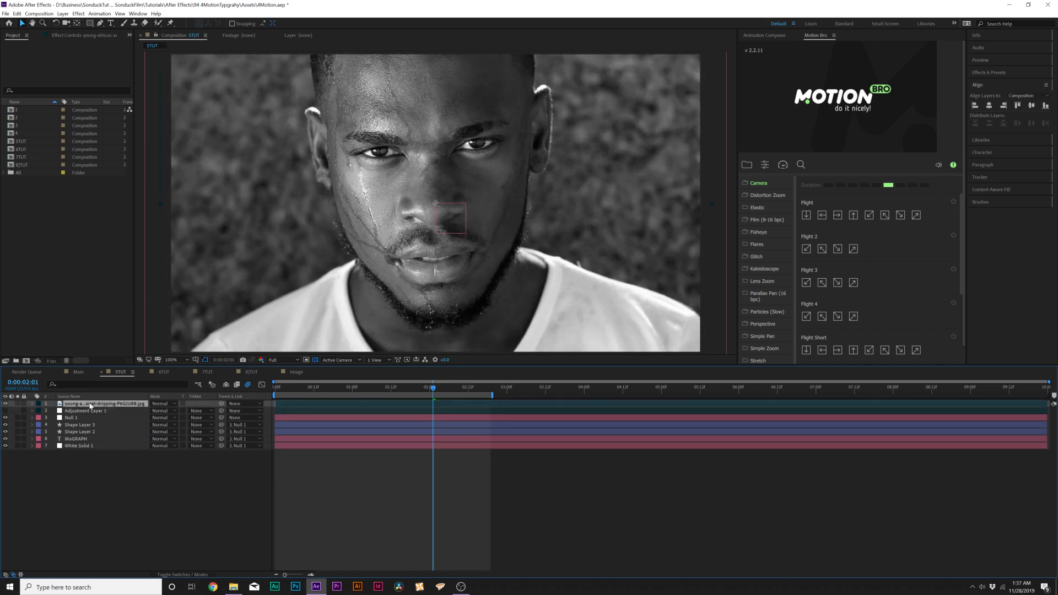
Pre-compose the portrait photo layer into a new Image composition, moving all attributes into it.
click(51, 14)
mouse_move(63, 14)
click(90, 284)
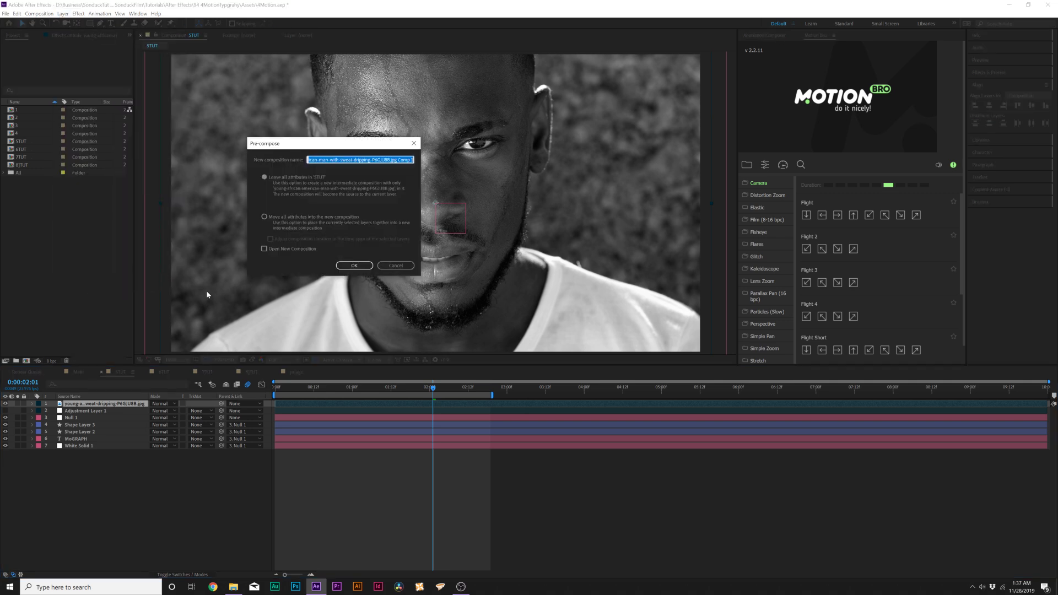
click(357, 219)
click(354, 265)
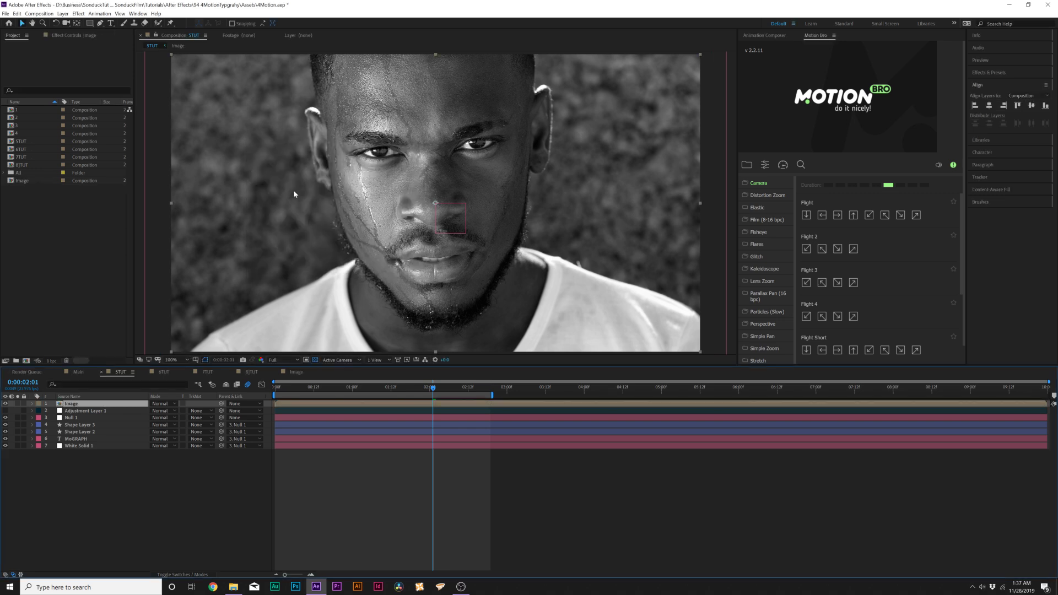
Draw four horizontal rectangle masks on the Image layer for the forehead, eyes, mouth and chin.
click(90, 24)
key(comma)
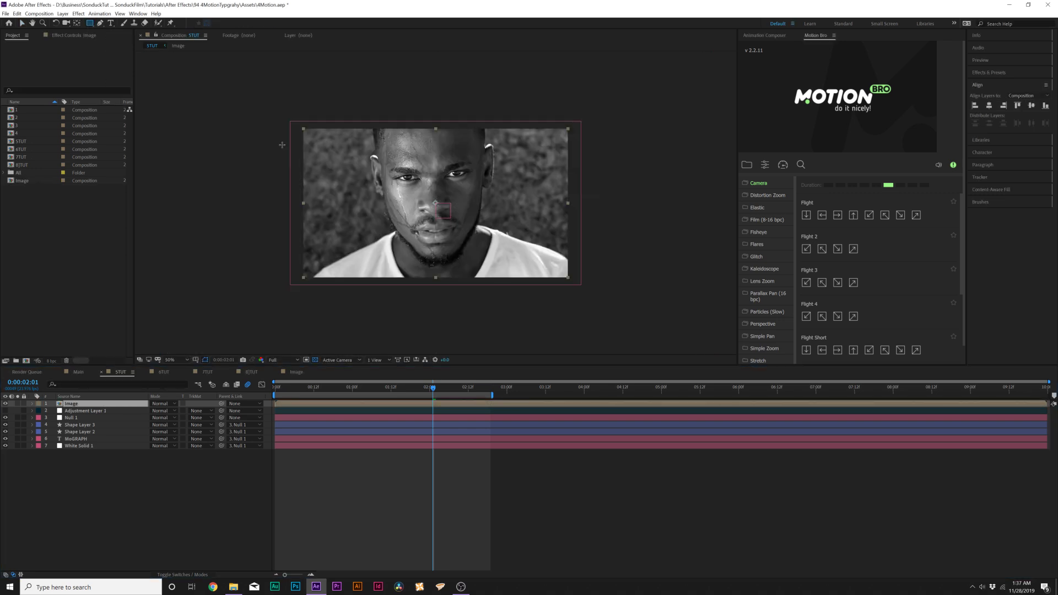
drag(313, 140, 457, 157)
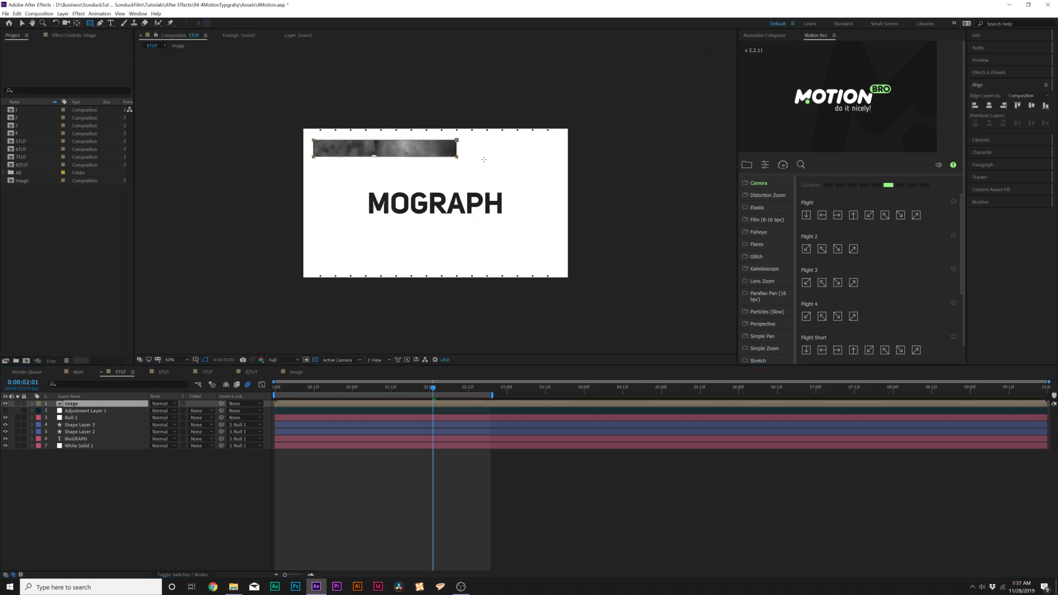
drag(564, 160, 557, 157)
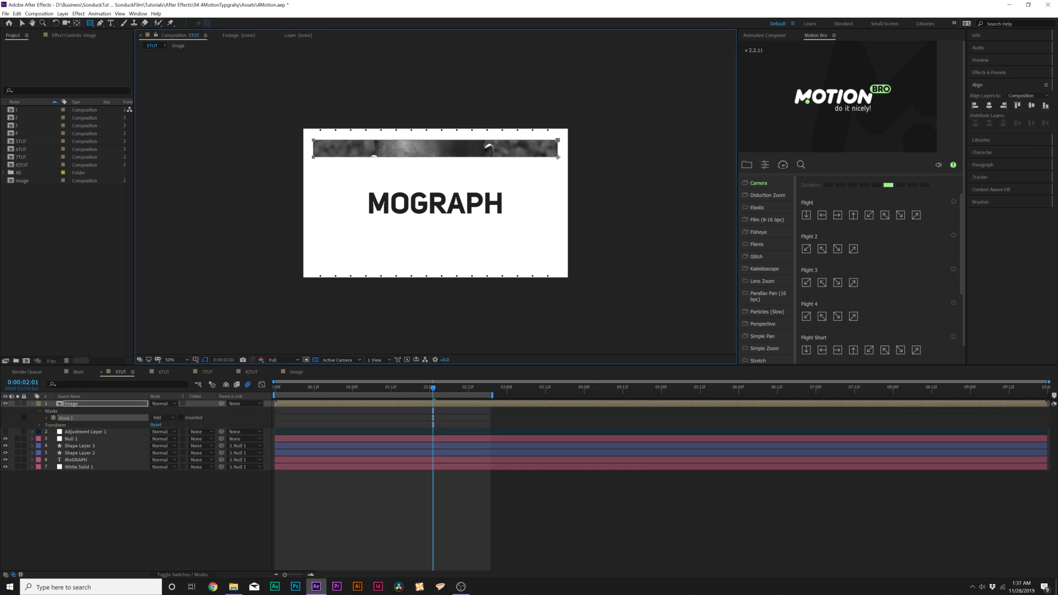
key(period)
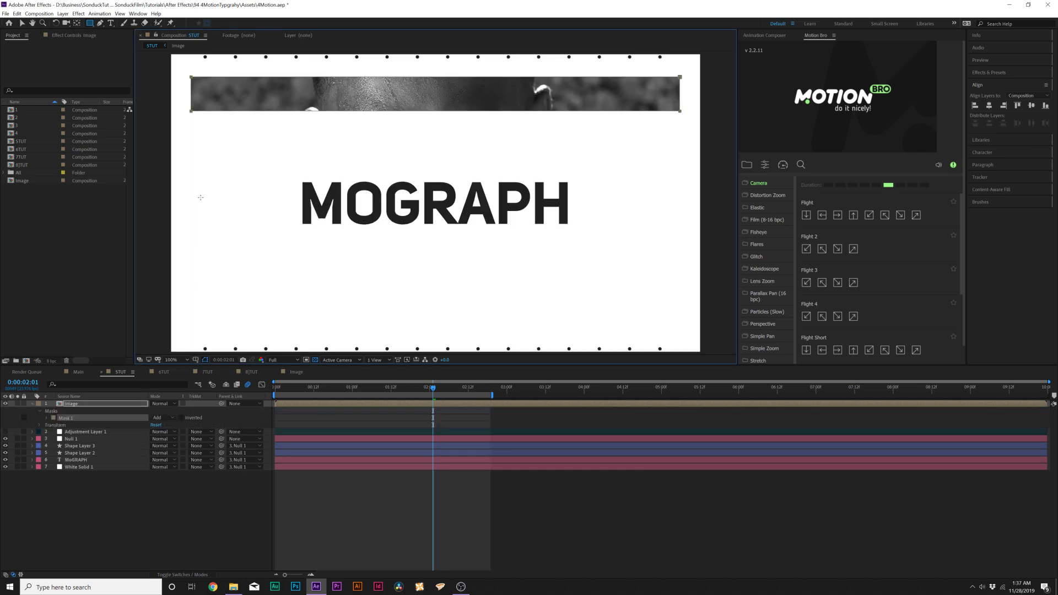
drag(215, 129, 661, 172)
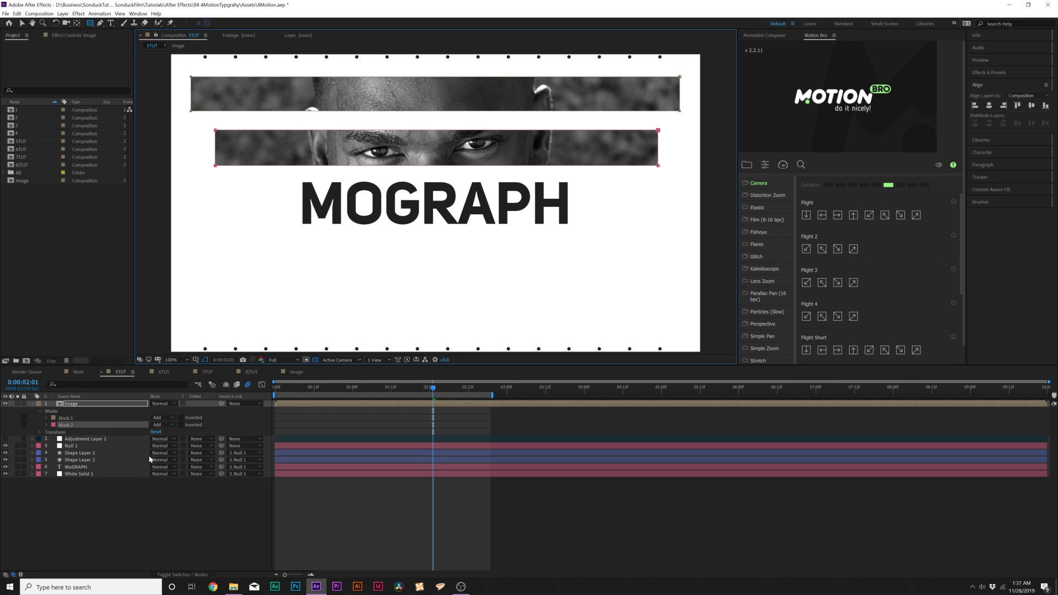
drag(250, 246, 621, 283)
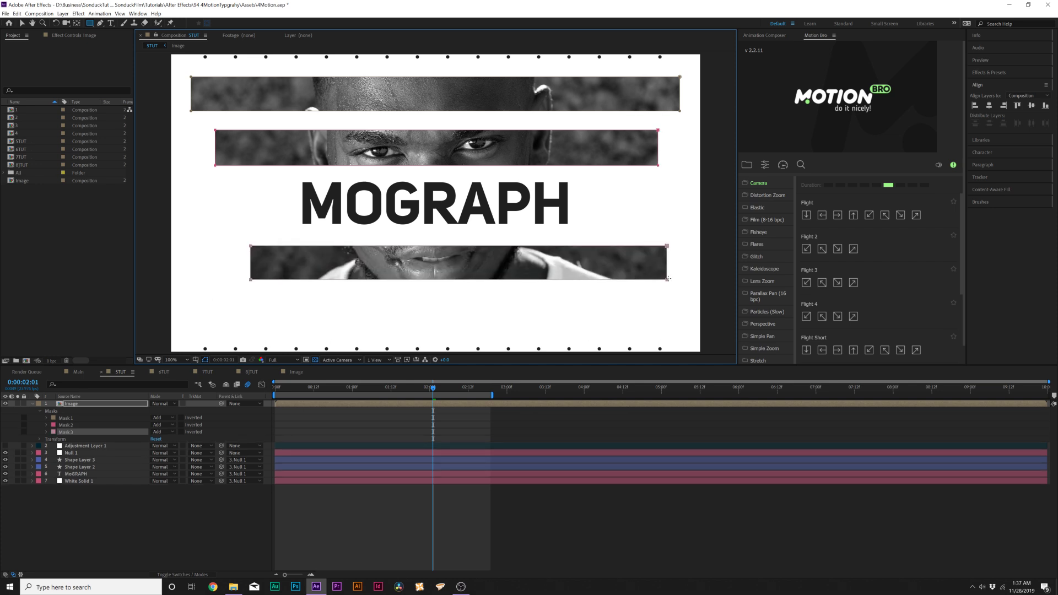
drag(199, 298, 622, 330)
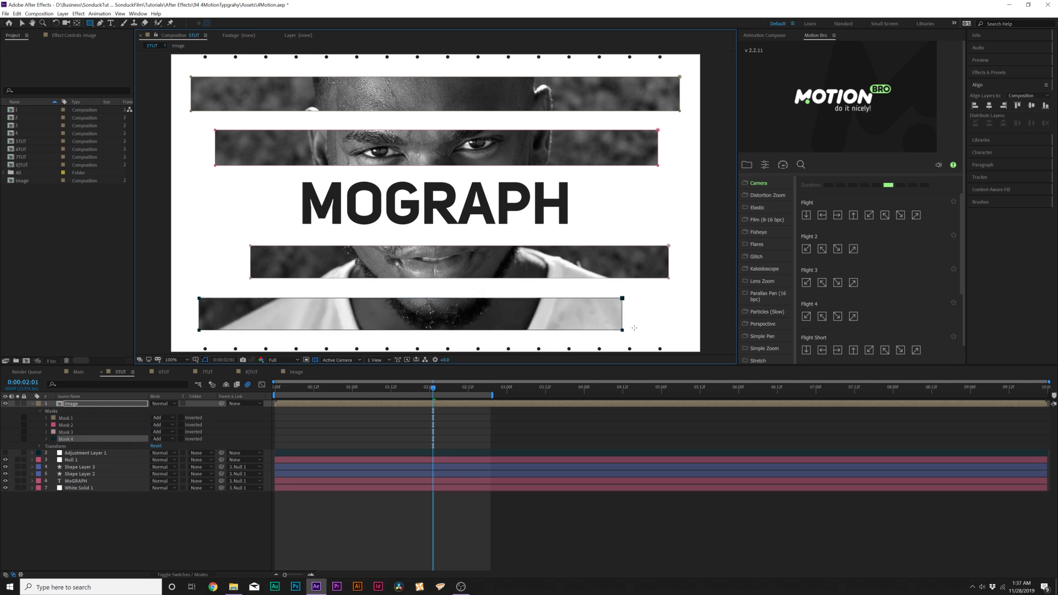
Nudge Mask 2, the eye strip, slightly up into place.
click(60, 426)
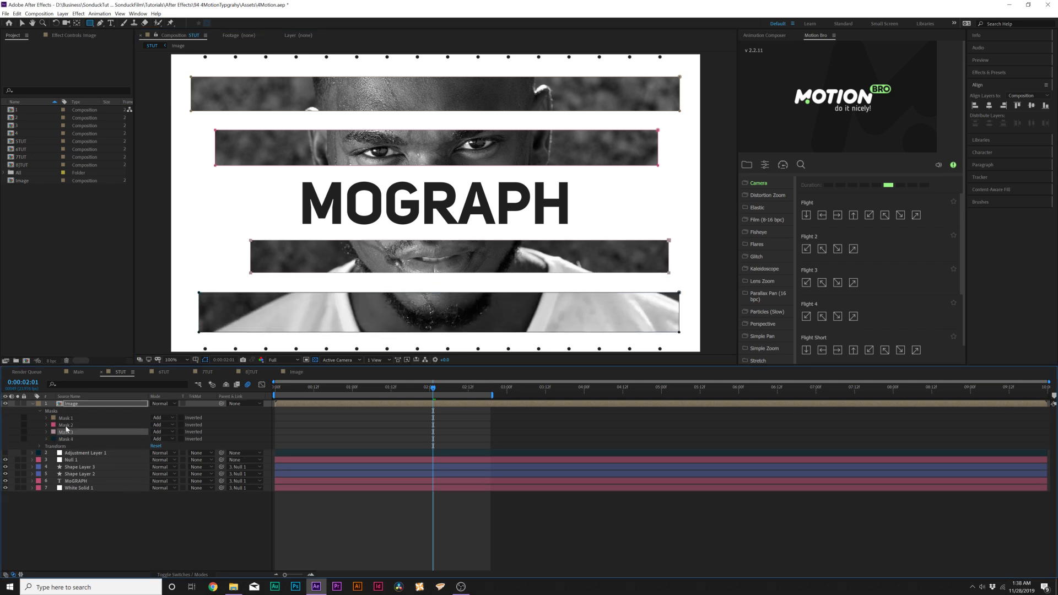
key(Down)
key(Down)
key(Down)
key(Up)
key(Up)
key(Up)
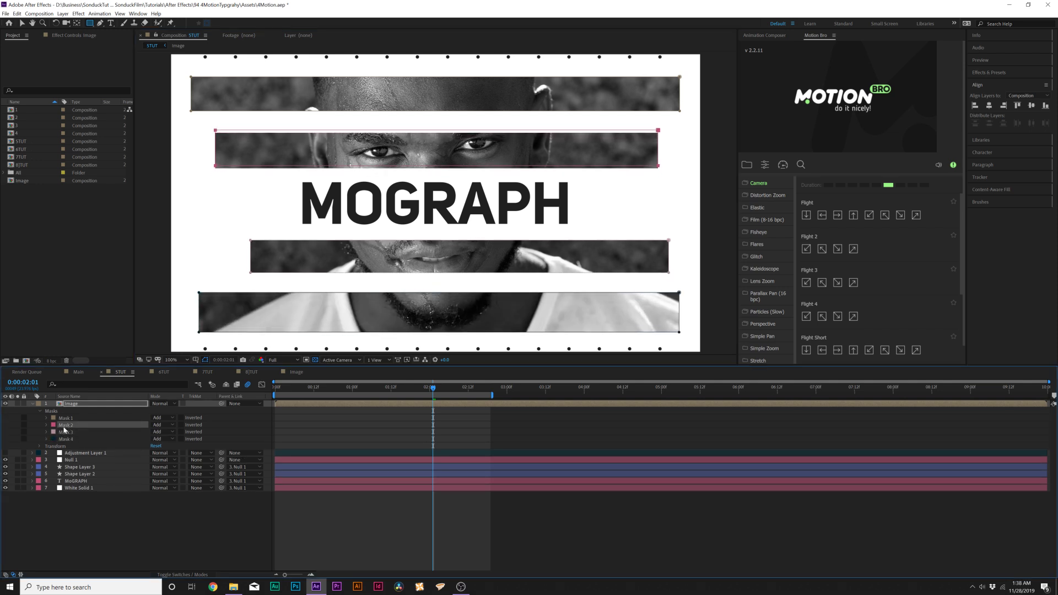
key(Down)
key(Up)
key(Up)
key(Up)
key(Up)
key(Up)
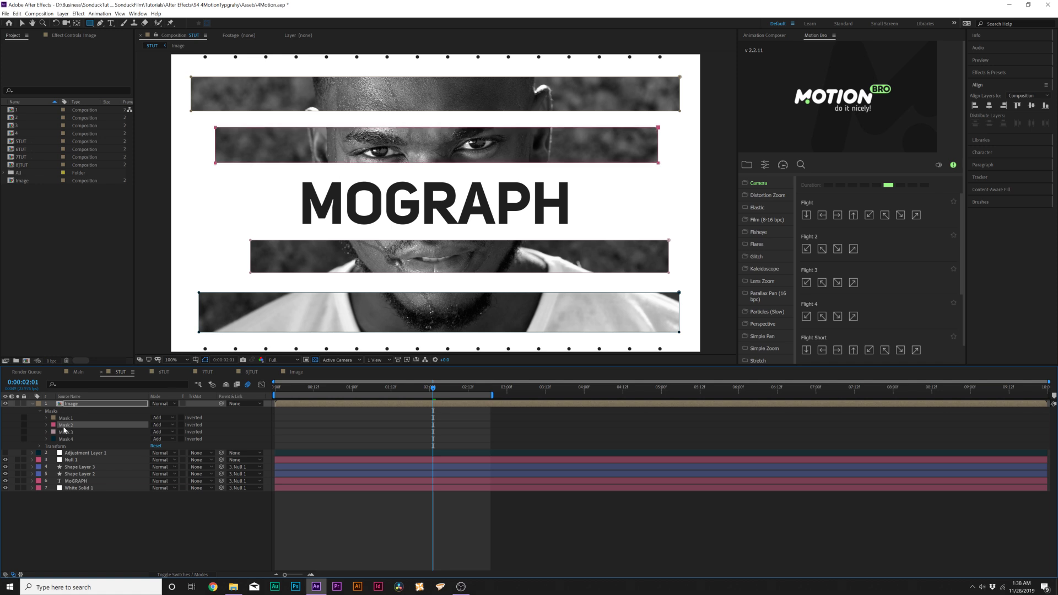
key(Home)
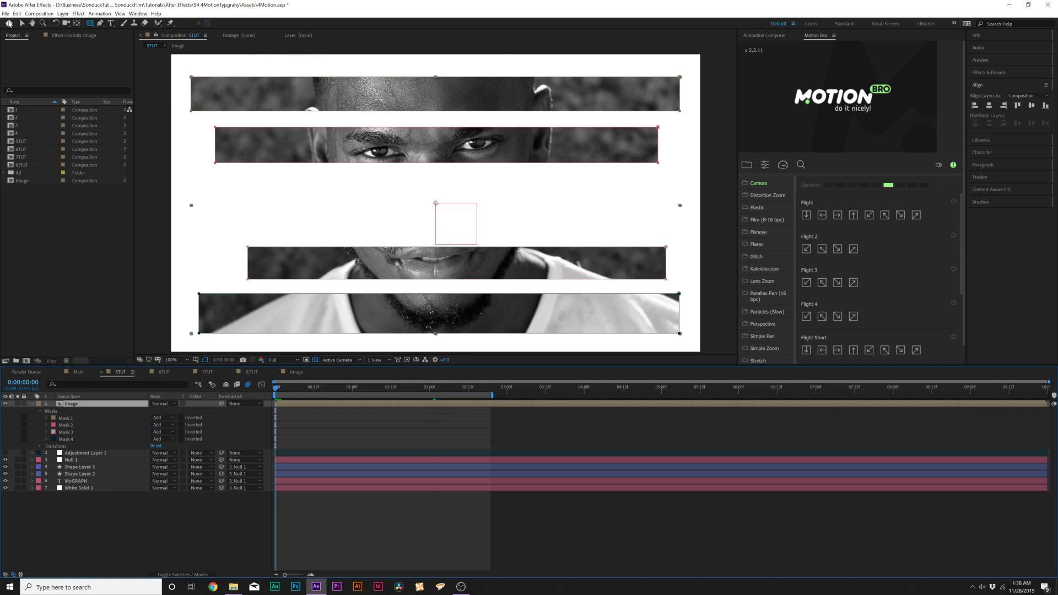
Duplicate the Image layer into four copies.
click(17, 13)
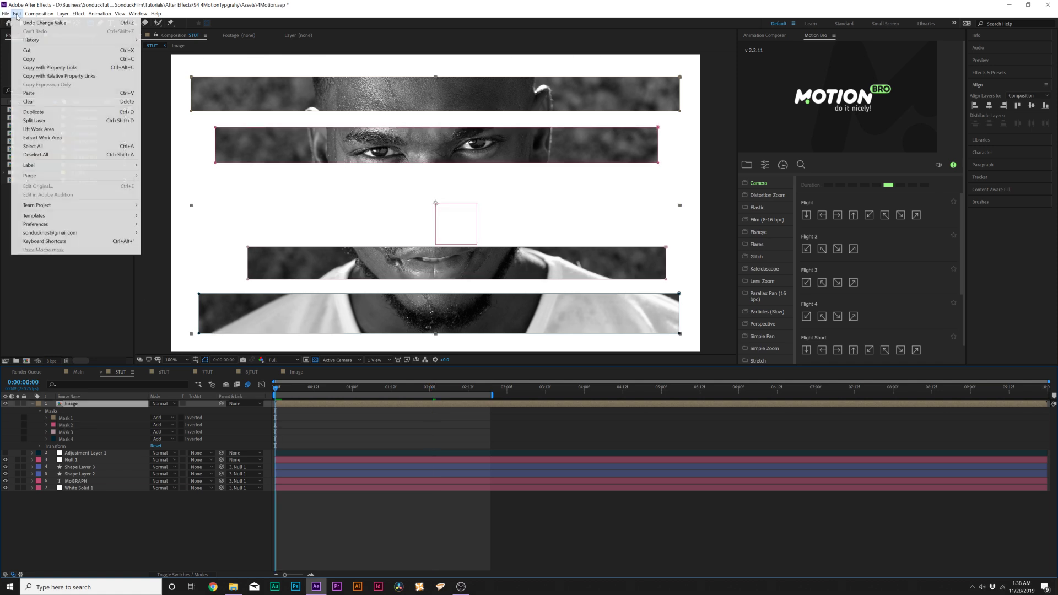
click(32, 111)
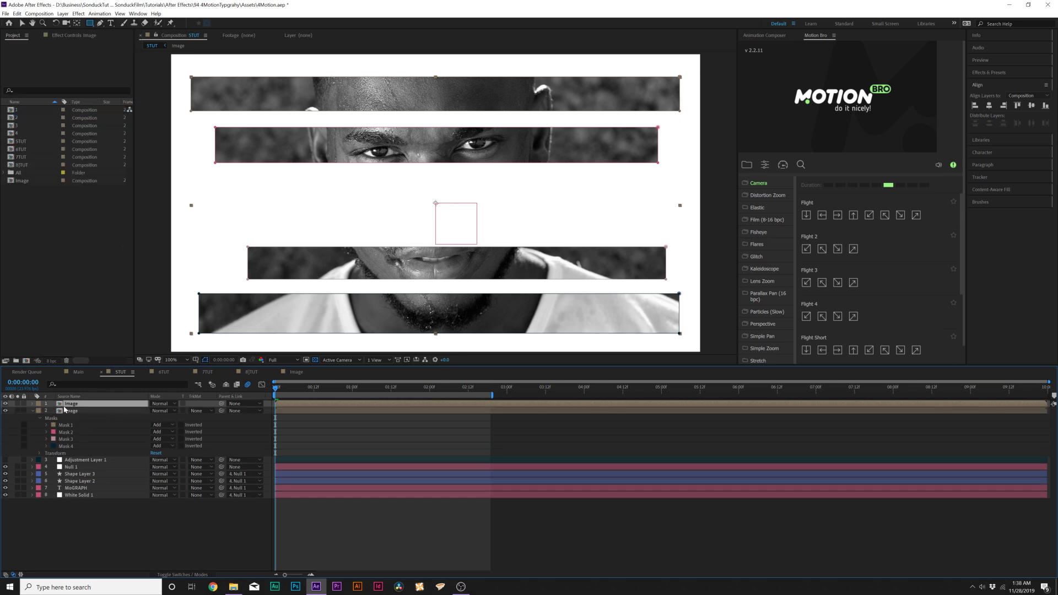
key(ctrl+d)
key(ctrl+d)
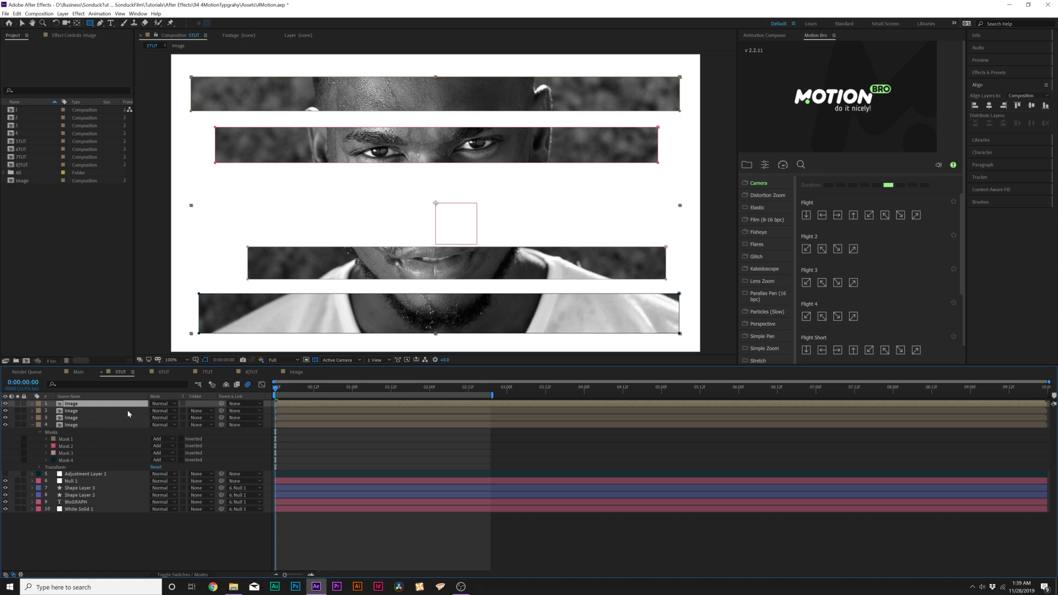
Keep one strip mask per copy: Mask 1 on layer 4, Mask 2 on layer 3, Mask 3 on layer 2.
click(70, 444)
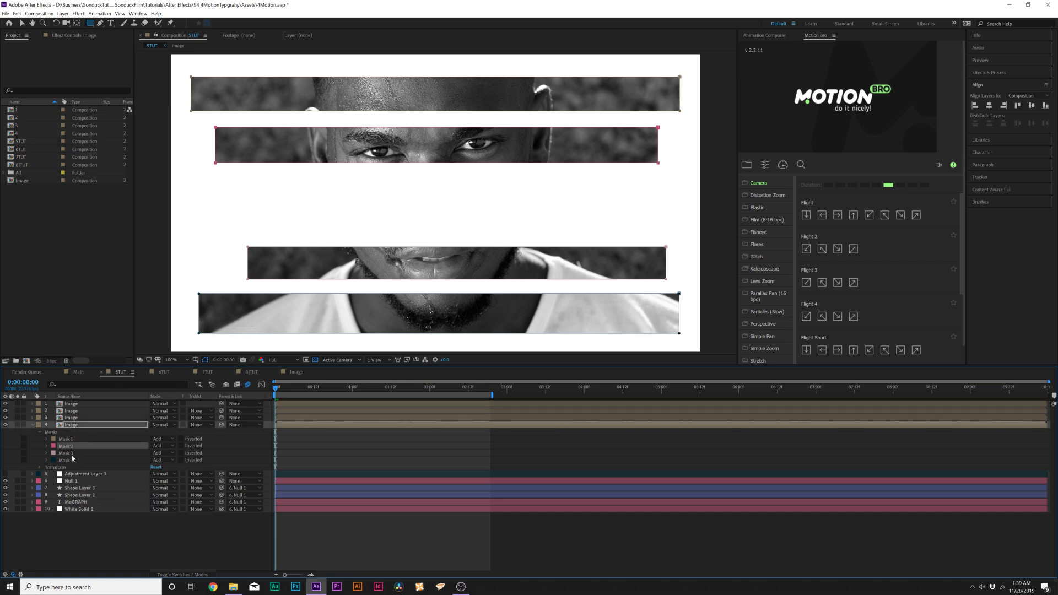
key(Delete)
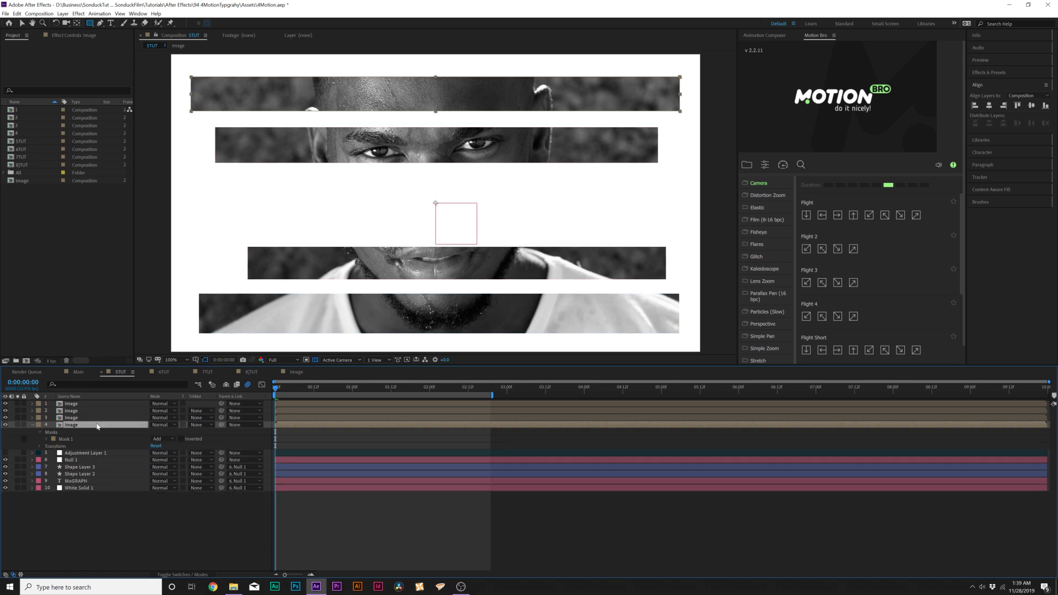
click(65, 418)
key(m)
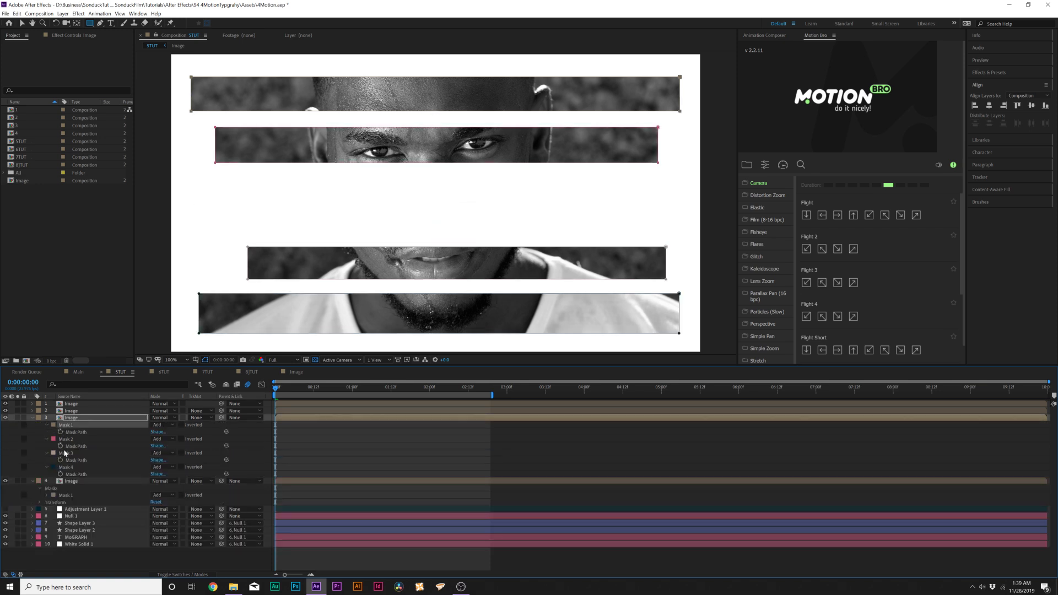
key(Delete)
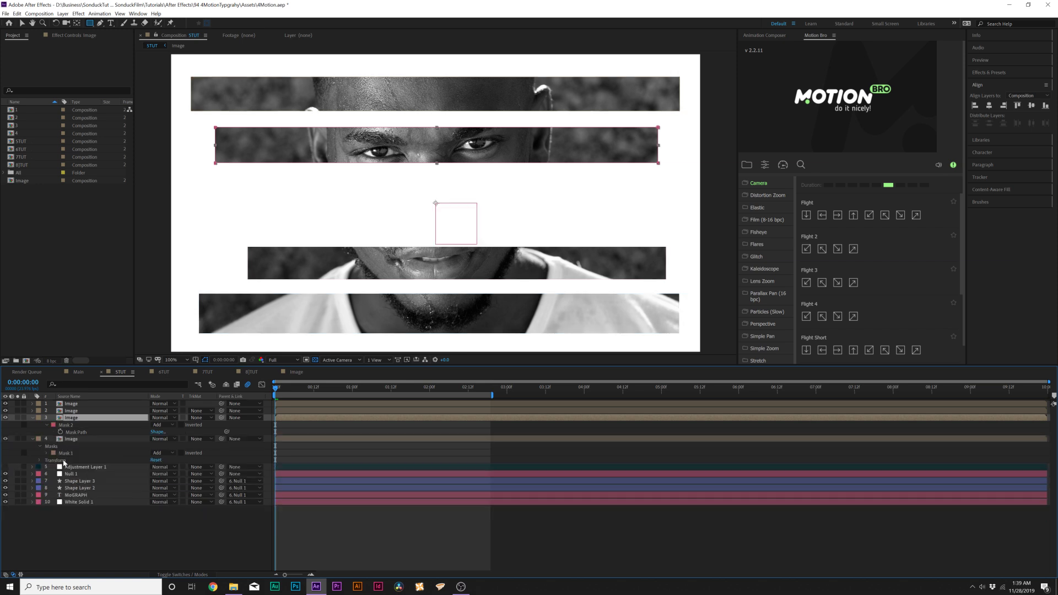
click(68, 412)
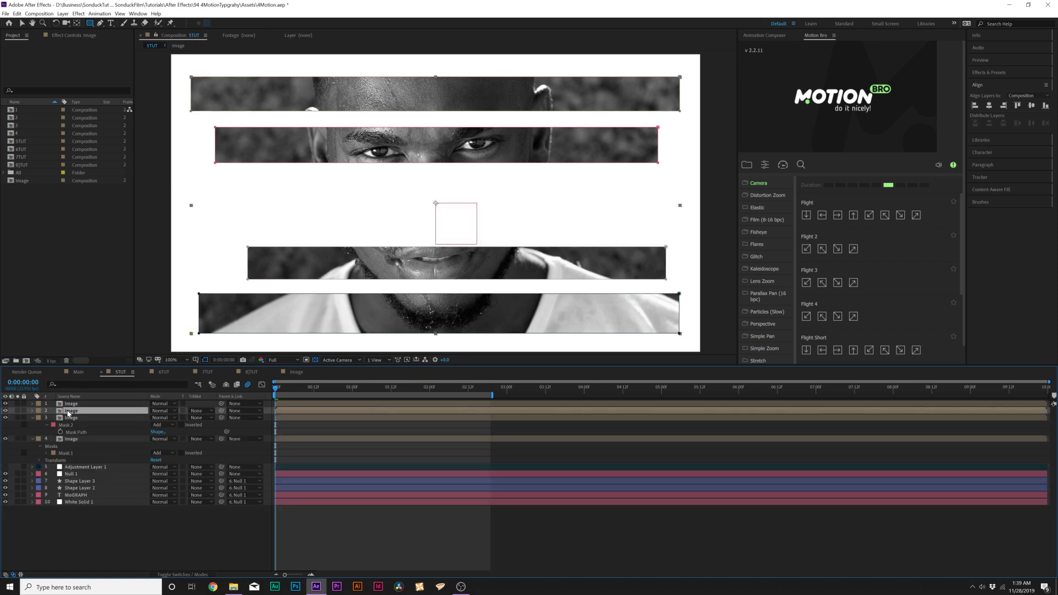
key(m)
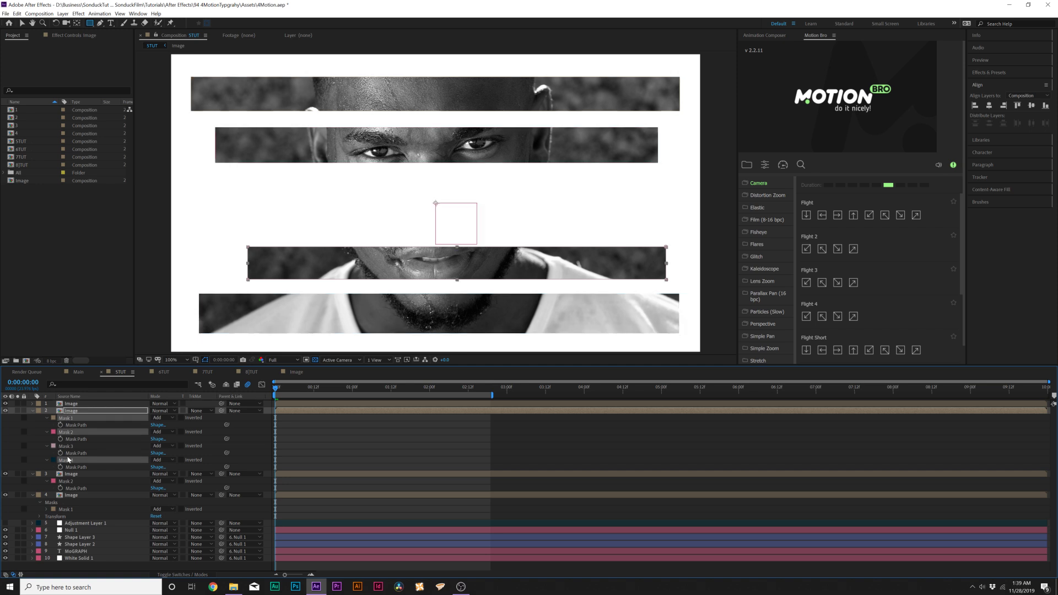
key(ctrl+])
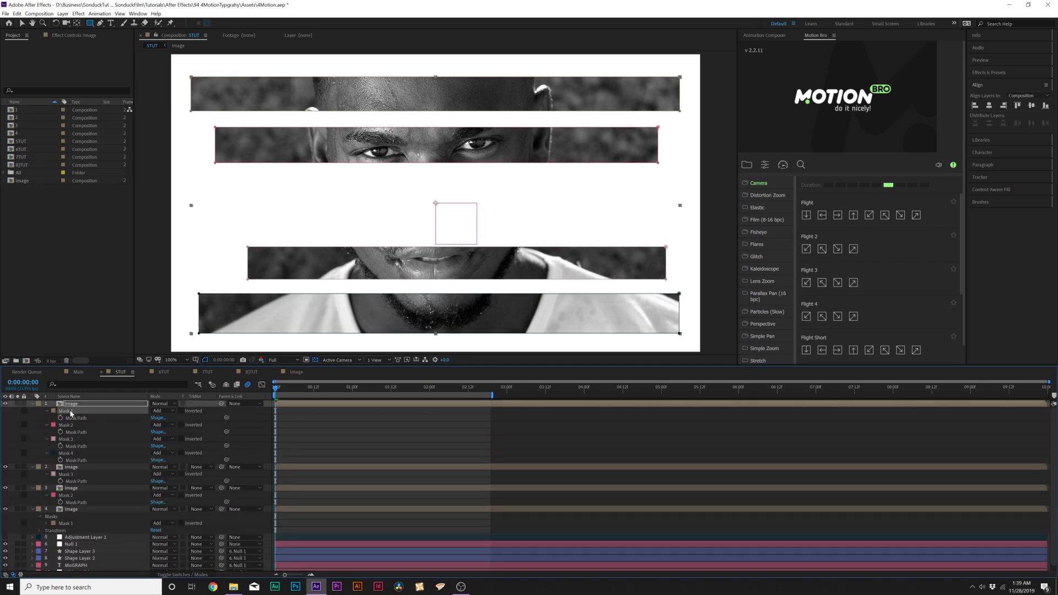
Collapse all expanded layer properties and select the top Image strip layer.
key(ctrl+a)
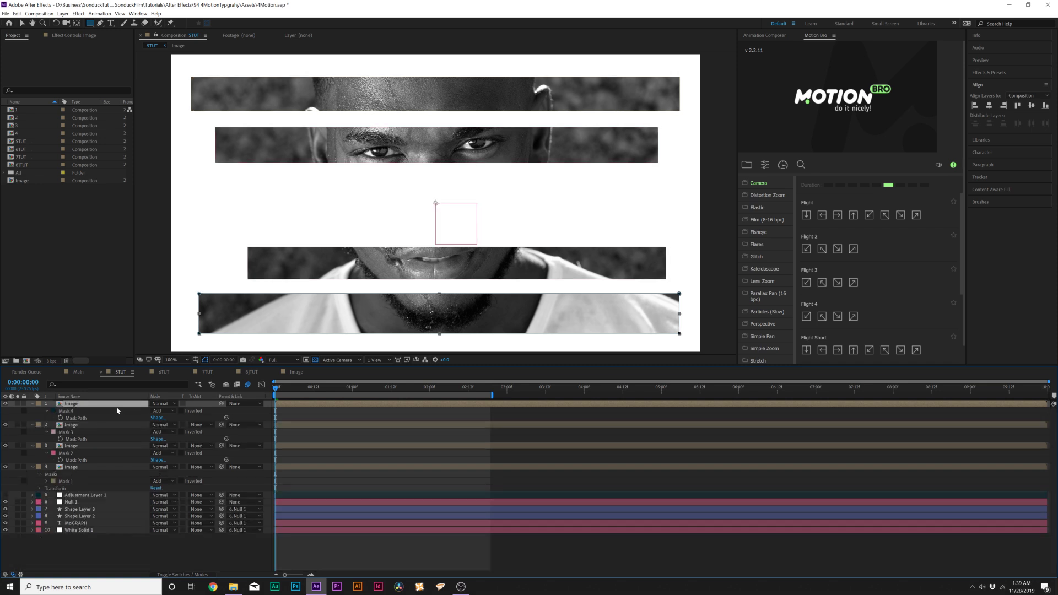
key(u)
key(ctrl+shift+a)
click(69, 405)
Show Position on the four Image layers and slide the strips to their starting offsets.
shift+click(73, 425)
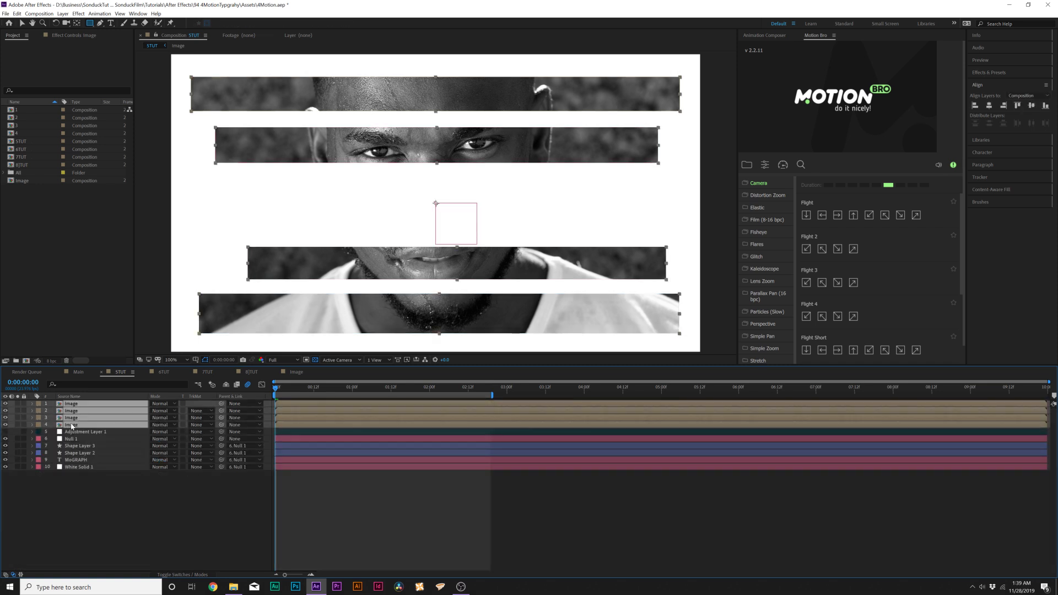
key(p)
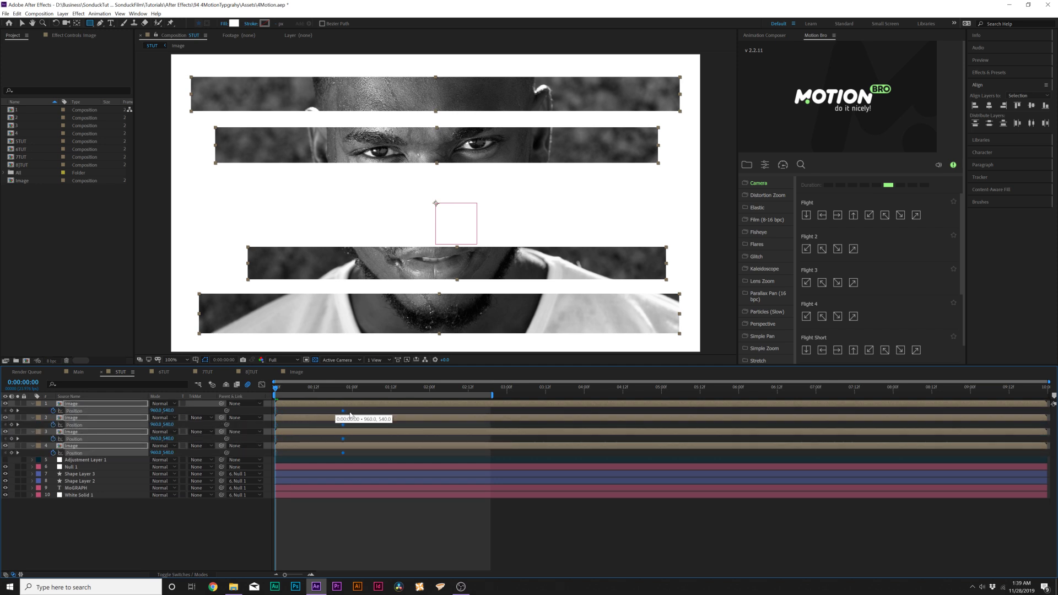
click(161, 549)
drag(155, 412, 171, 452)
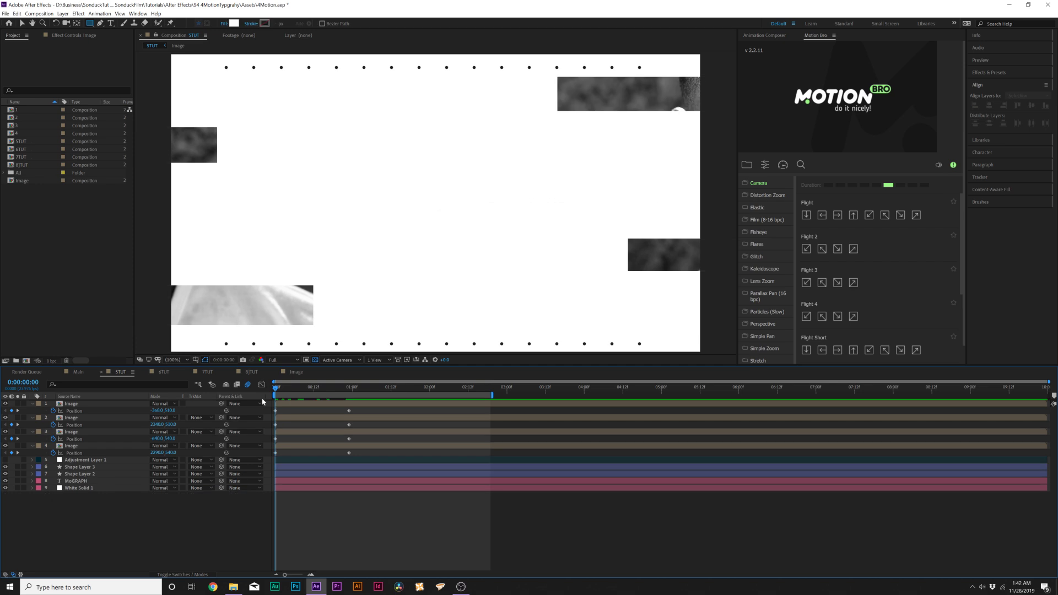
key(space)
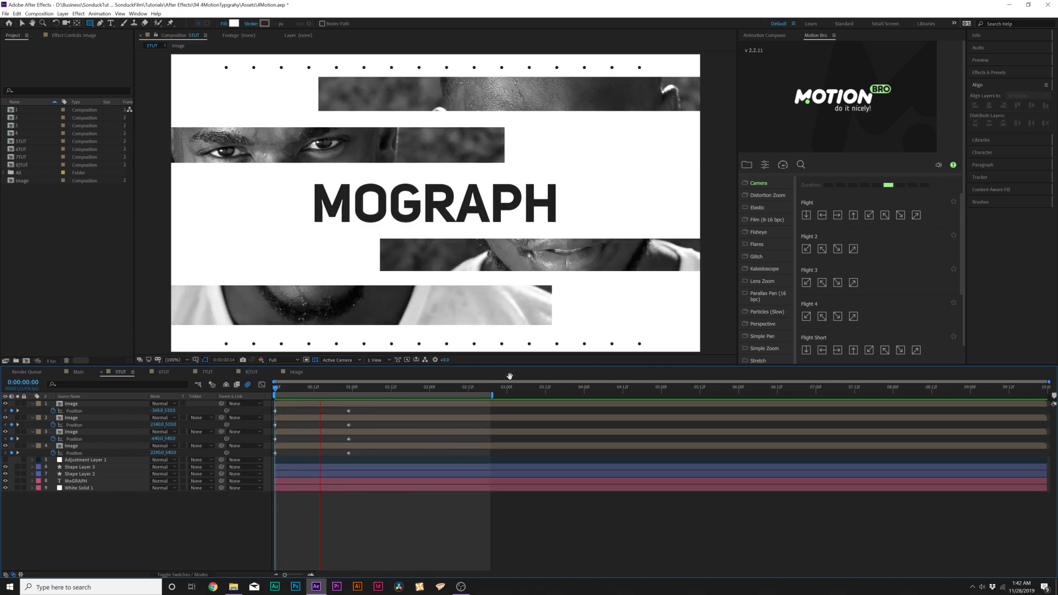
At 3:21, keyframe each strip's Position X, try Luminescent Premul on layer 2, and preview.
click(575, 389)
drag(156, 452, 225, 439)
drag(156, 424, 133, 420)
click(156, 417)
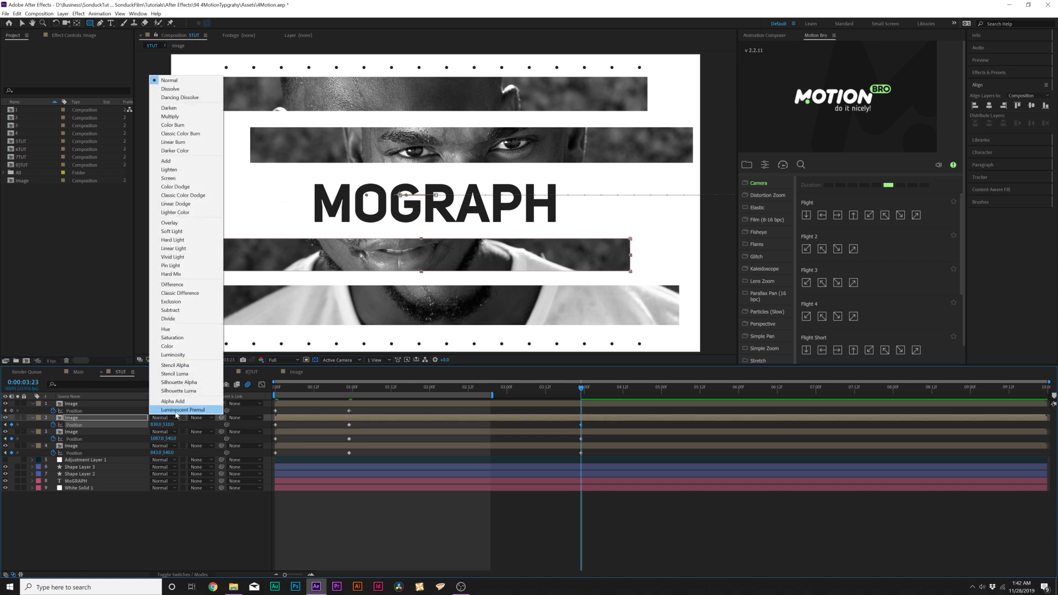
click(156, 419)
drag(157, 414, 165, 413)
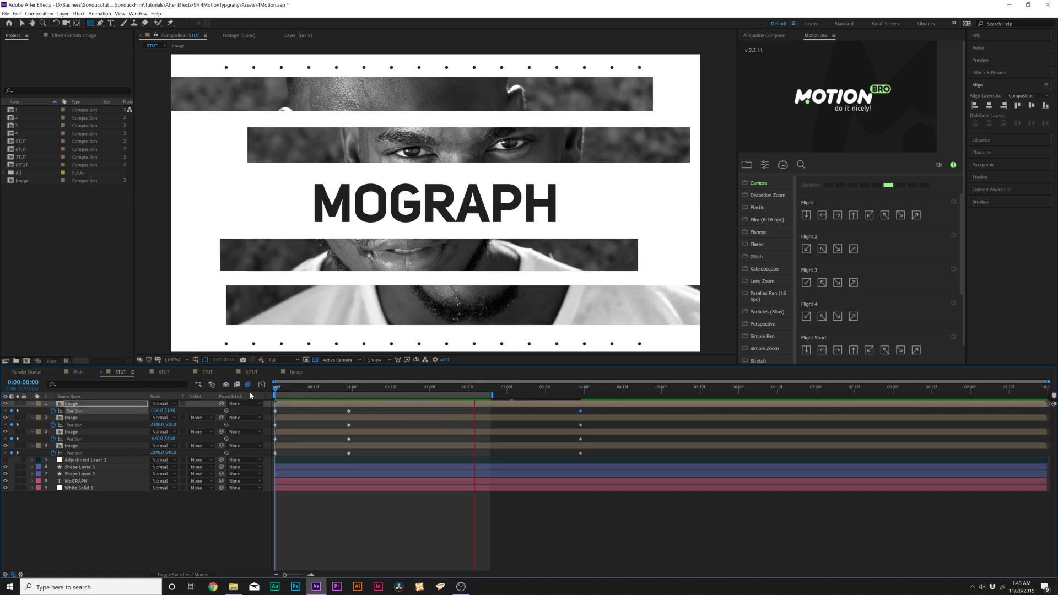
key(space)
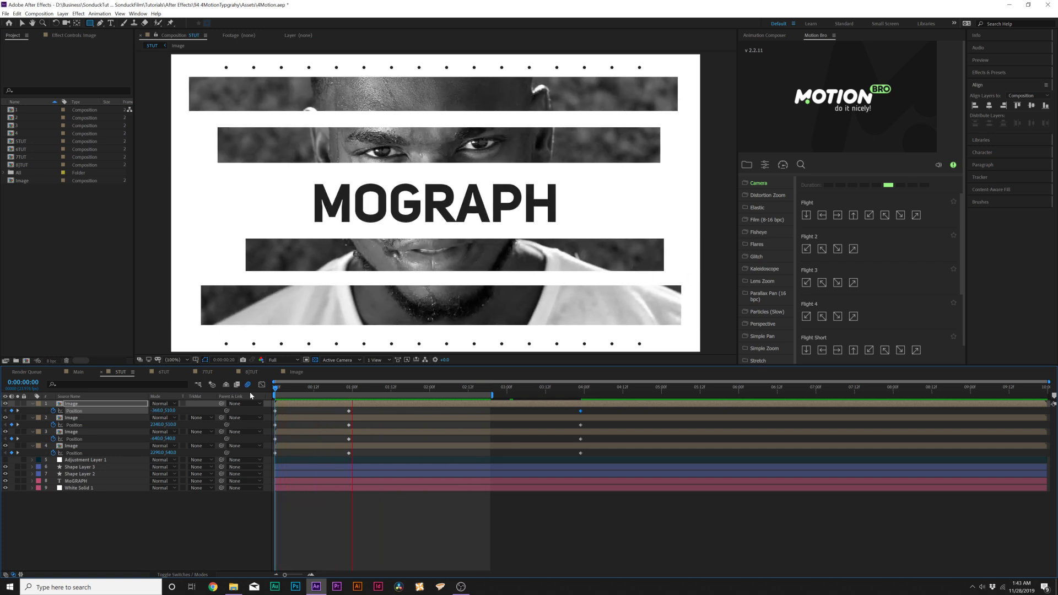
click(98, 174)
Add a null object and parent all the layers below it to Null 3.
click(63, 13)
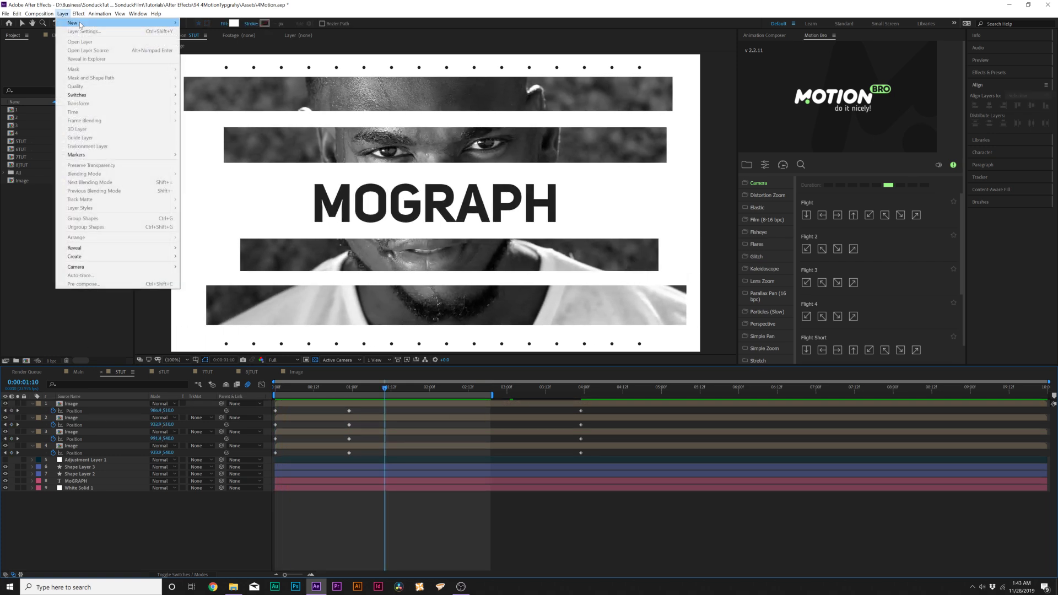
mouse_move(137, 23)
click(203, 56)
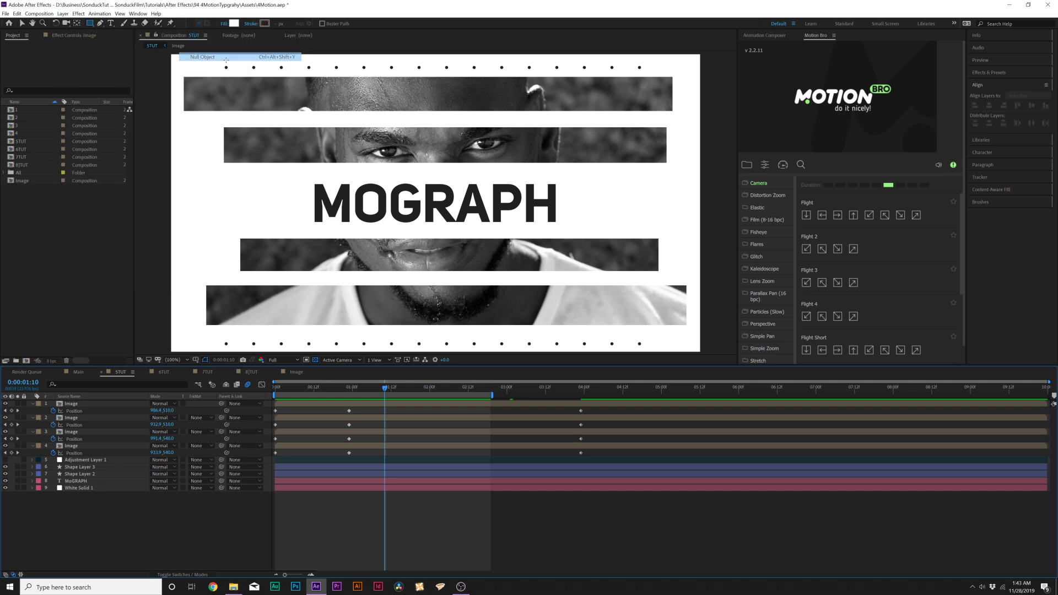
drag(58, 522, 68, 415)
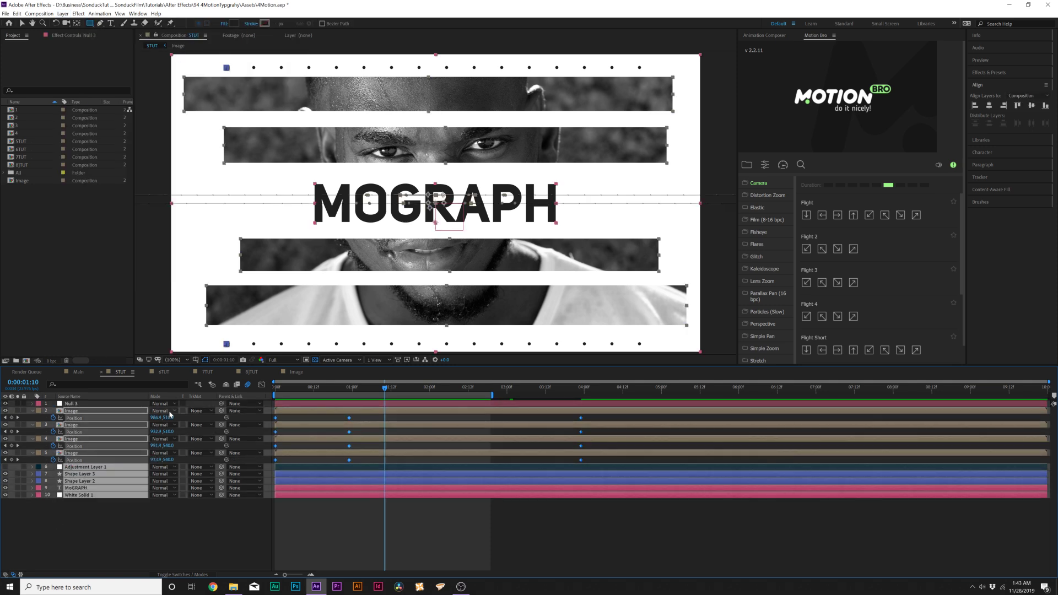
Keyframe Null 3's Scale from 100% at the start to about 111% at 3:21.
click(76, 405)
key(Home)
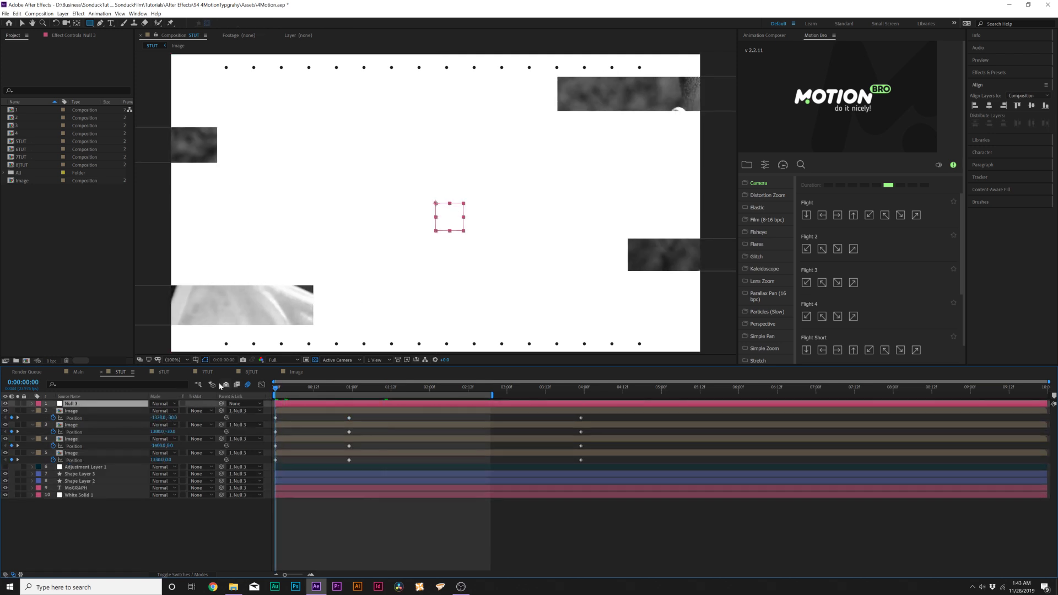
key(s)
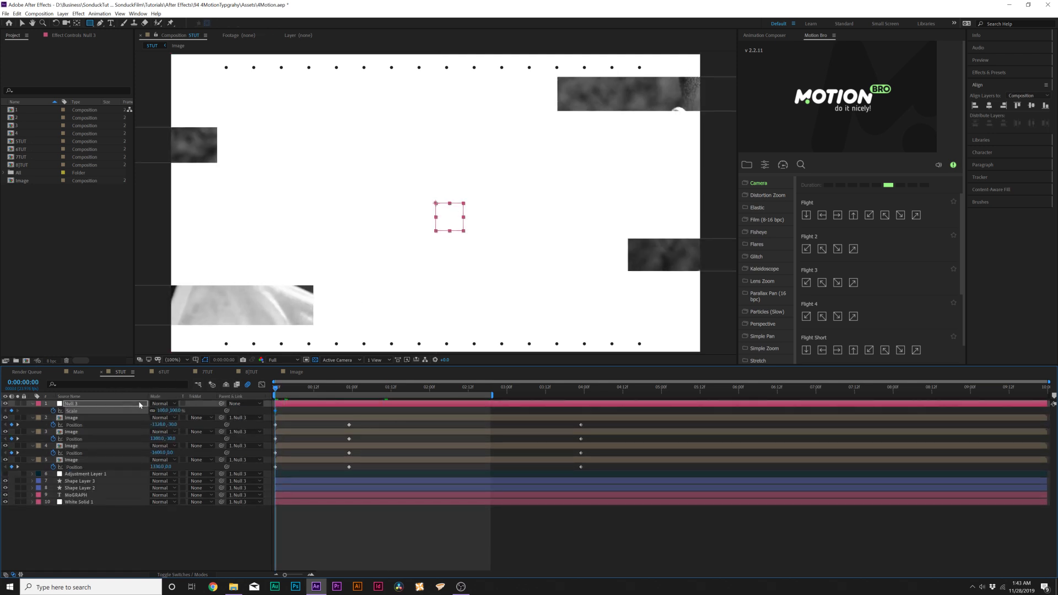
drag(324, 391, 578, 400)
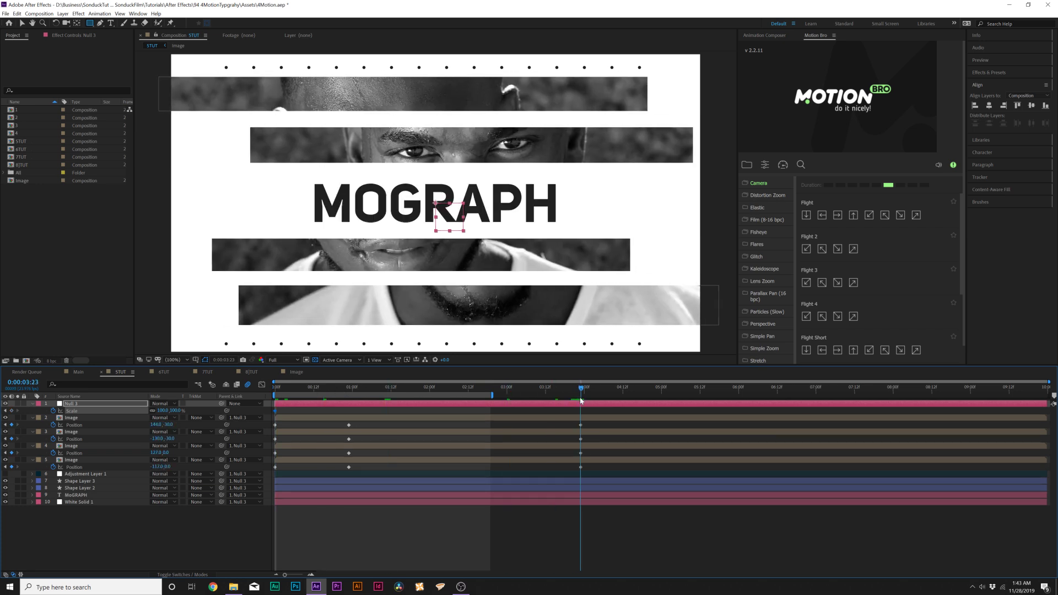
drag(159, 410, 166, 410)
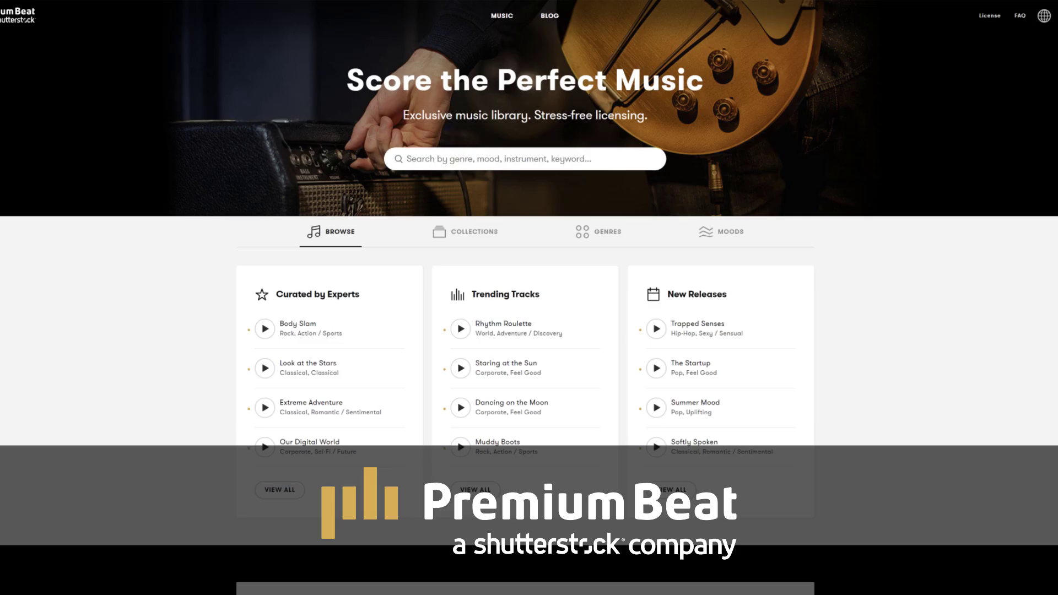
Tick the Action / Sports mood for the Electronic tracks and expand the BPM filter.
scroll(290, 140, down, 5)
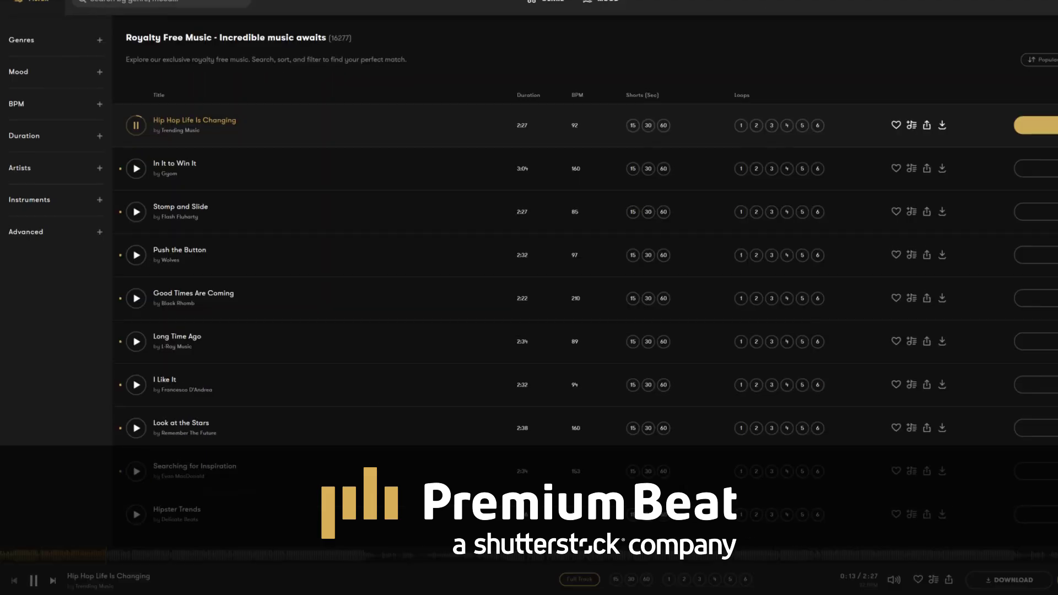
scroll(529, 276, down, 3)
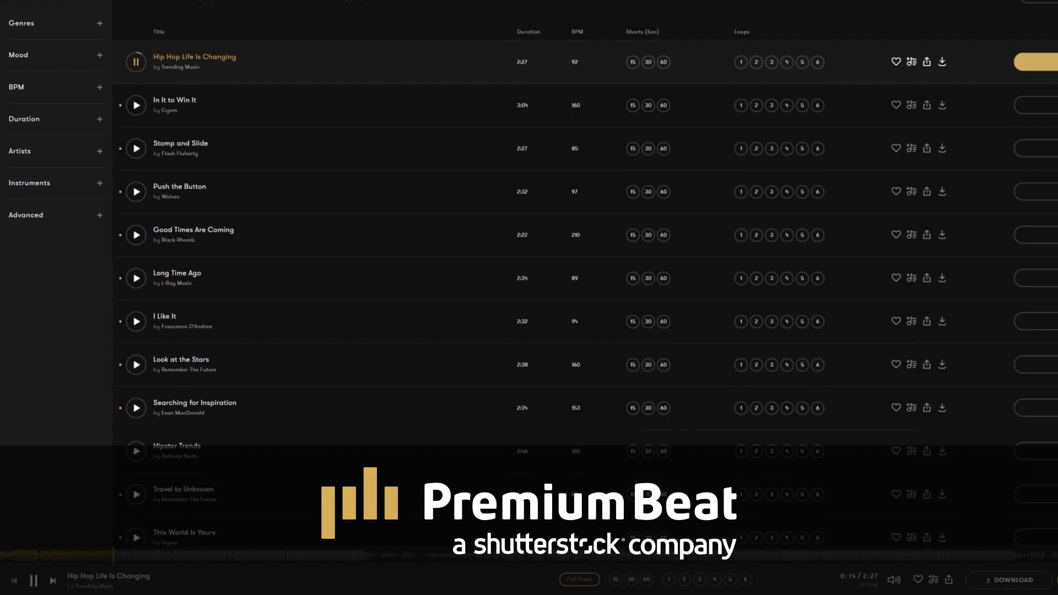
scroll(528, 275, down, 5)
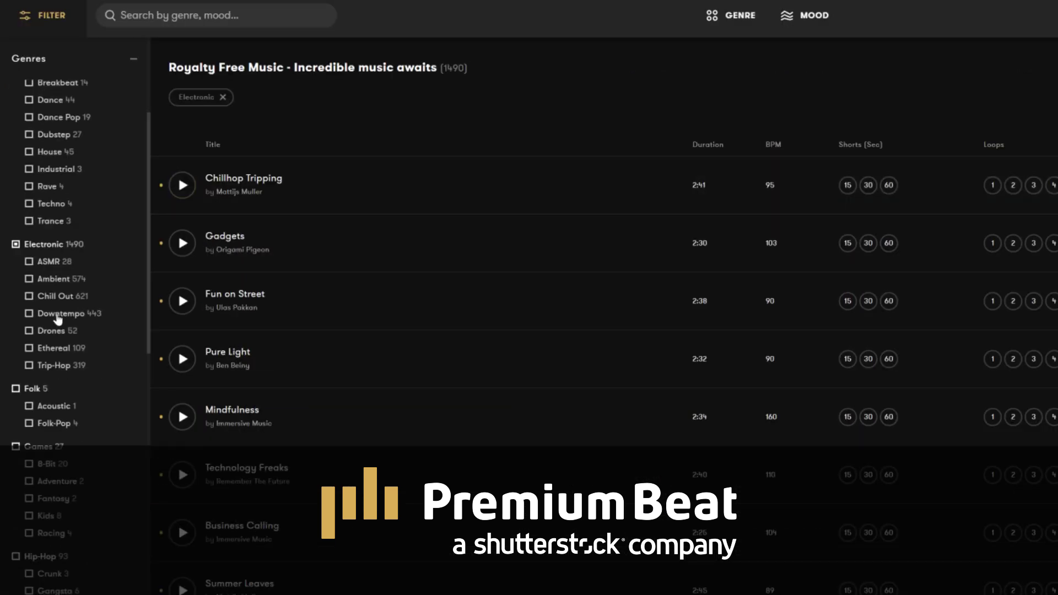
scroll(27, 317, down, 10)
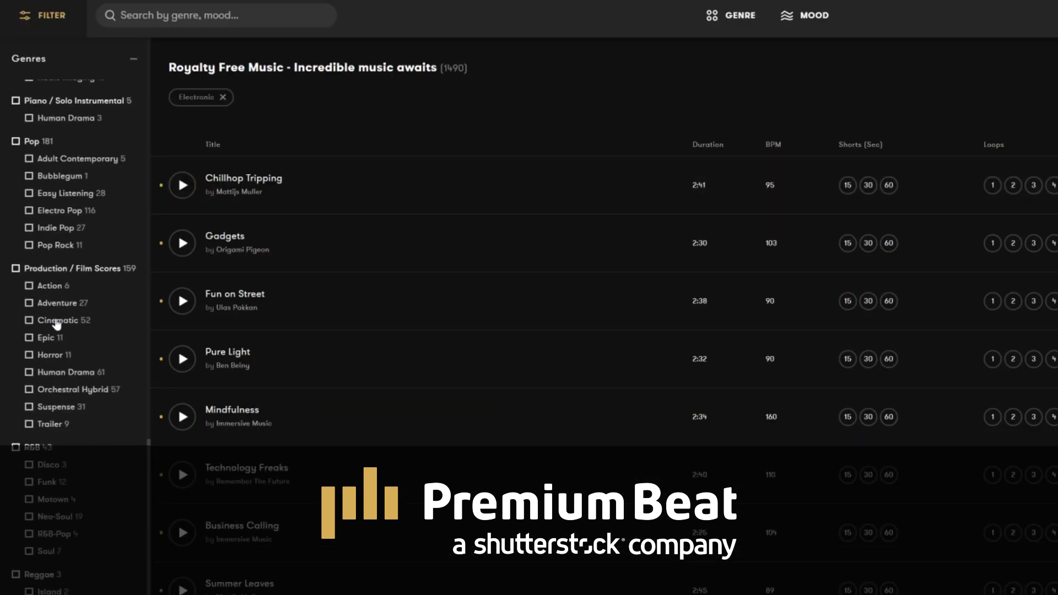
click(89, 577)
scroll(59, 276, up, 3)
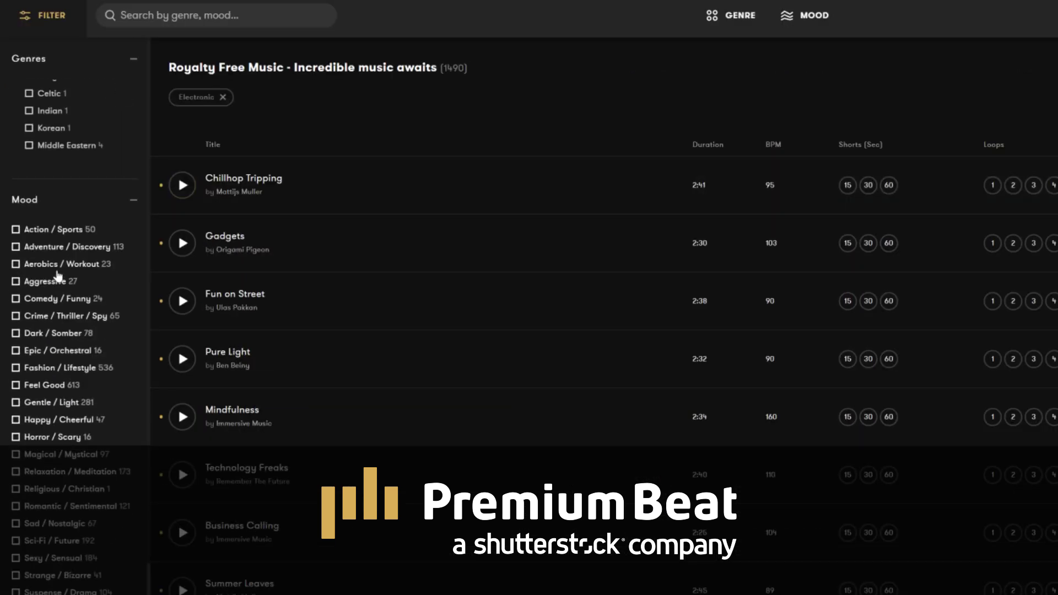
click(56, 230)
click(76, 452)
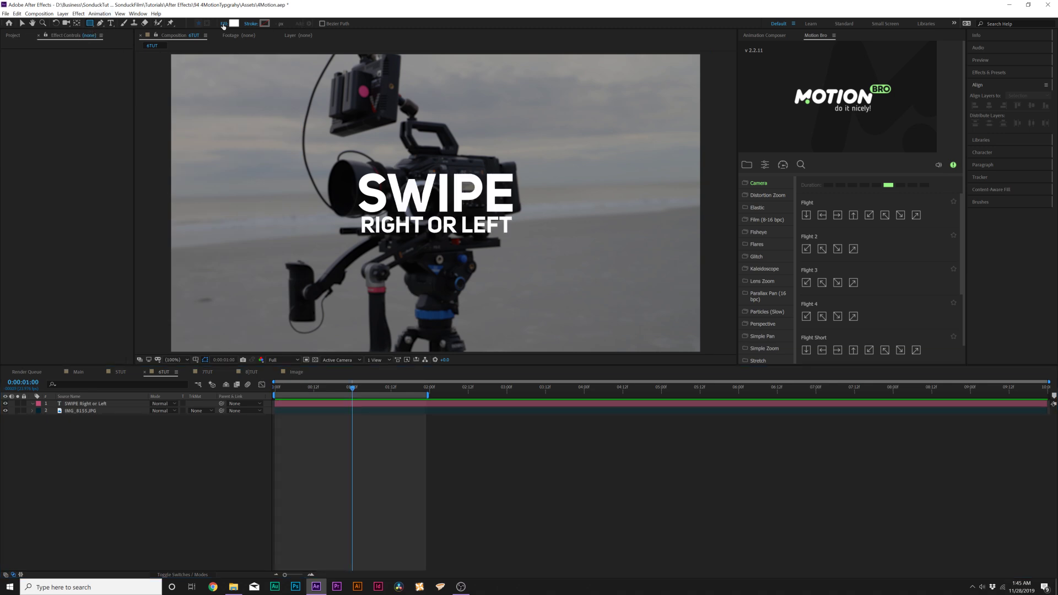
Create a blue 1920×1080 solid named Box above the SWIPE title and photo.
key(v)
click(73, 14)
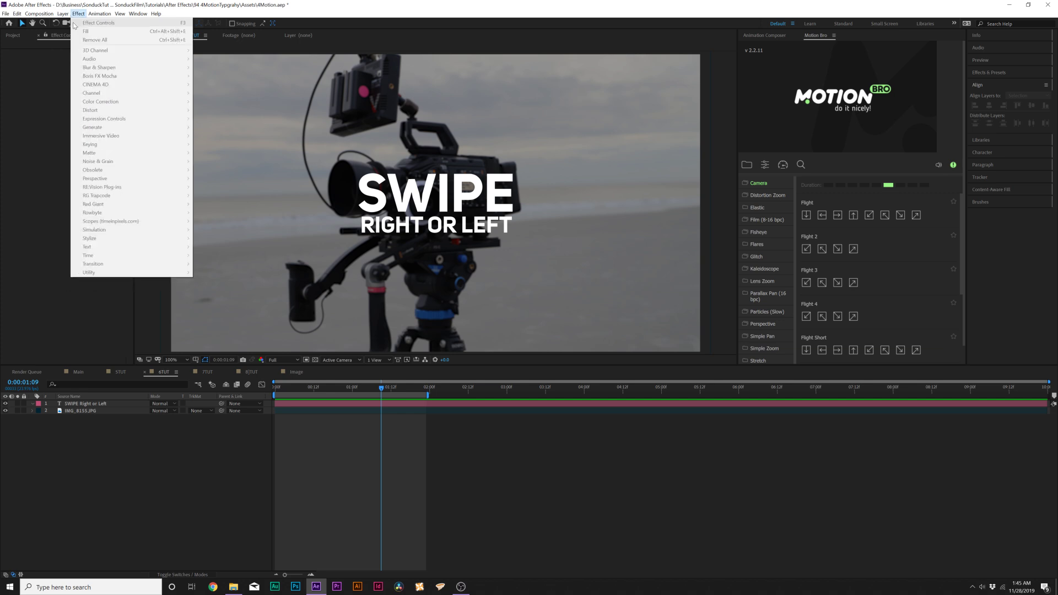
mouse_move(63, 13)
mouse_move(110, 23)
click(197, 32)
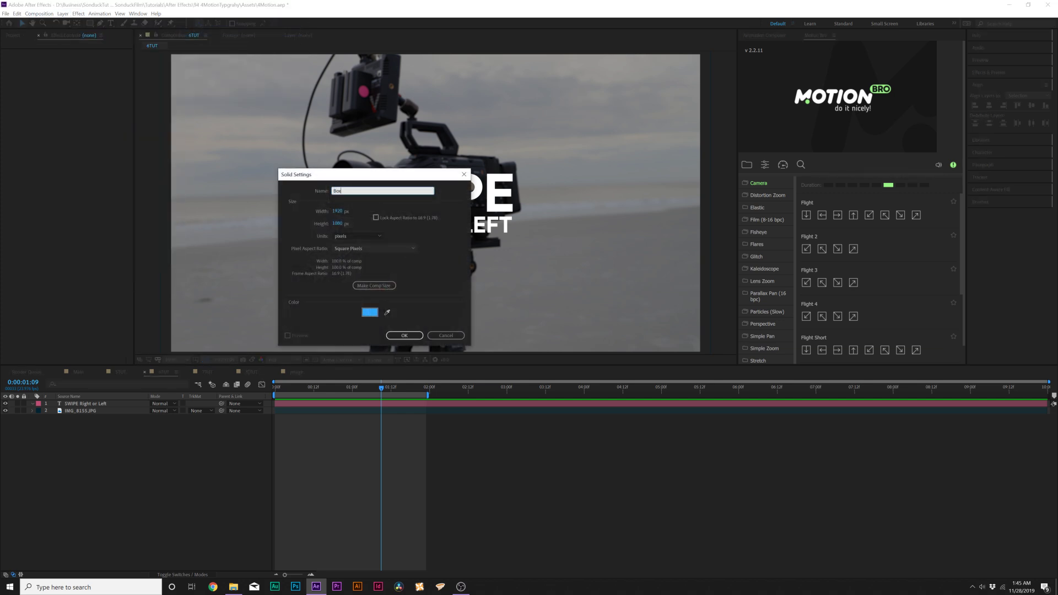
click(375, 313)
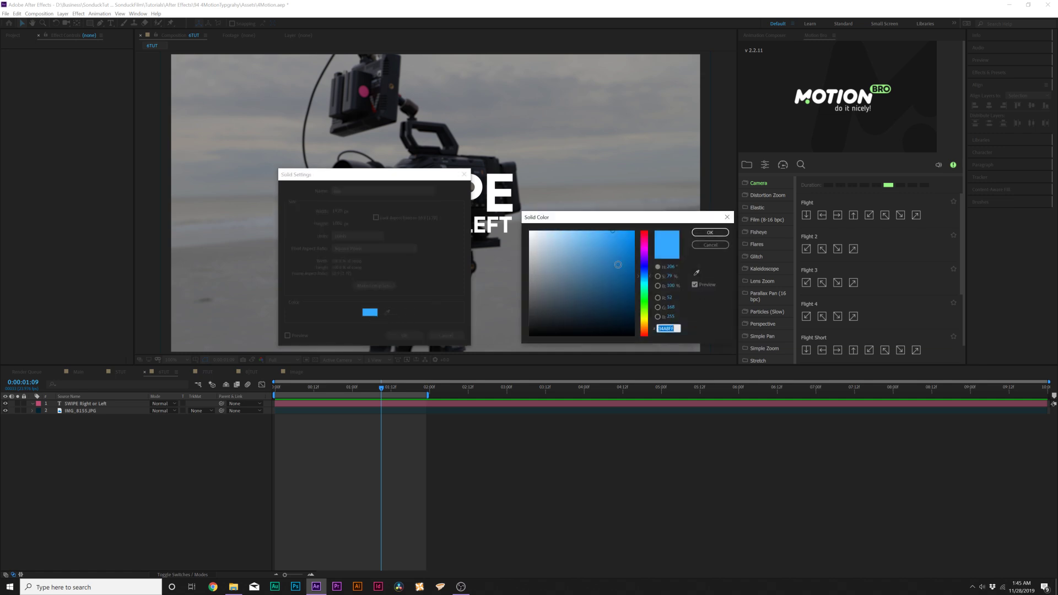
click(697, 233)
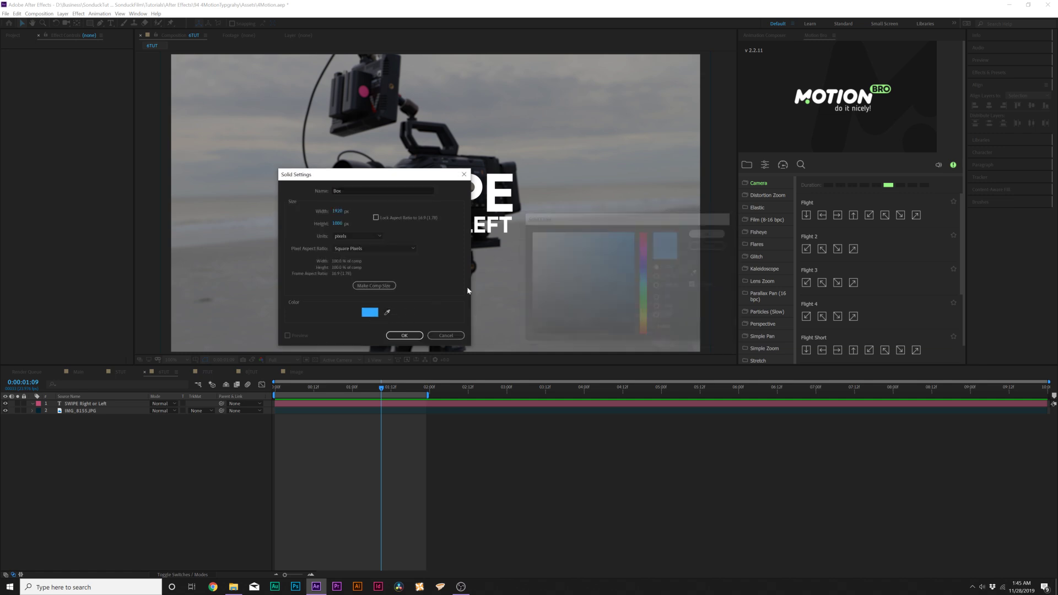
click(404, 336)
Draw a rectangular mask on the Box solid and reveal its mask properties.
key(comma)
key(comma)
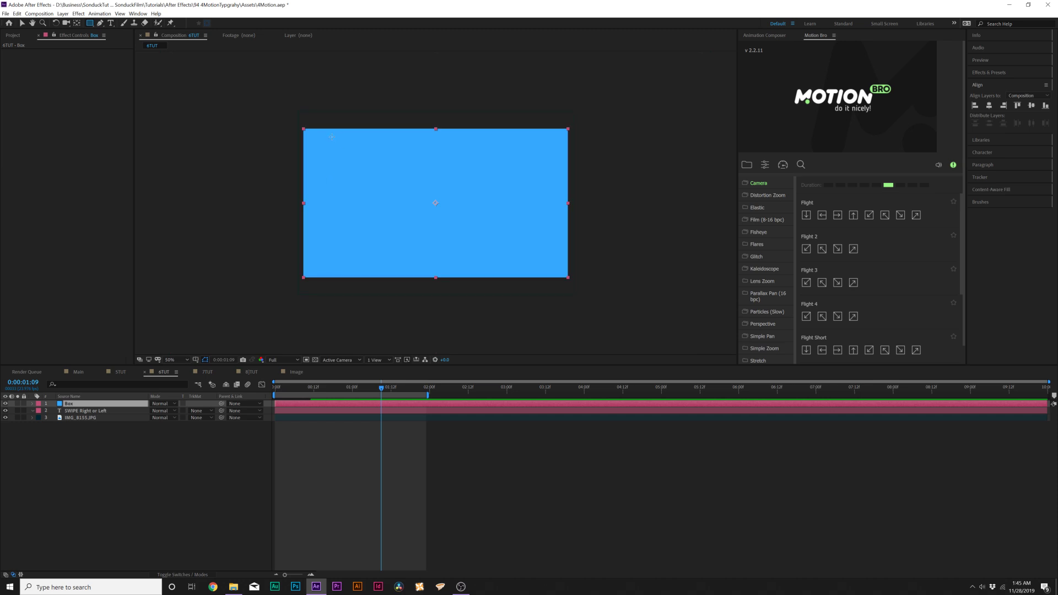
drag(314, 114, 429, 285)
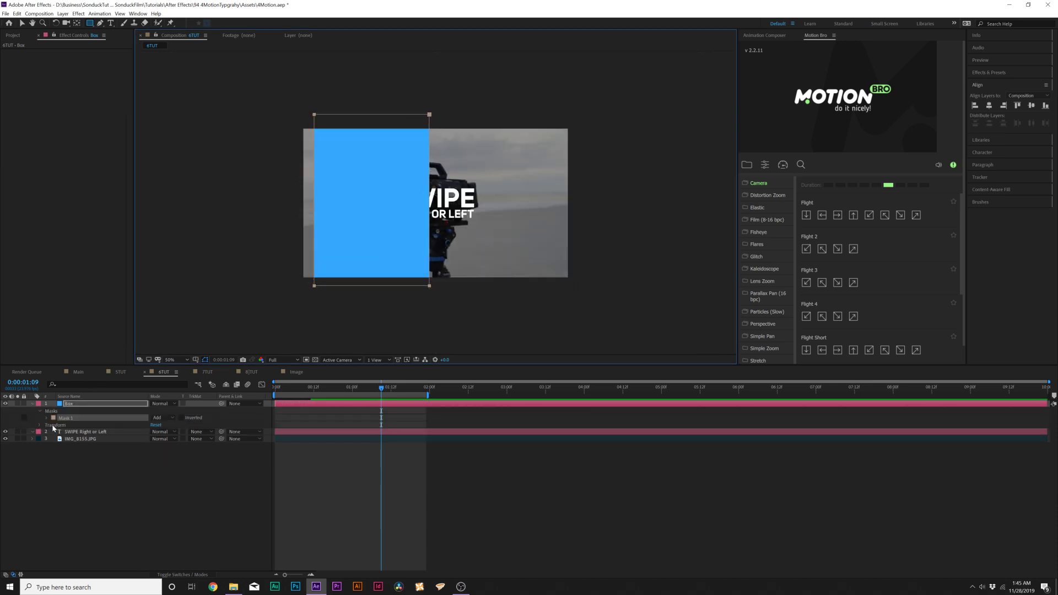
drag(280, 386, 267, 385)
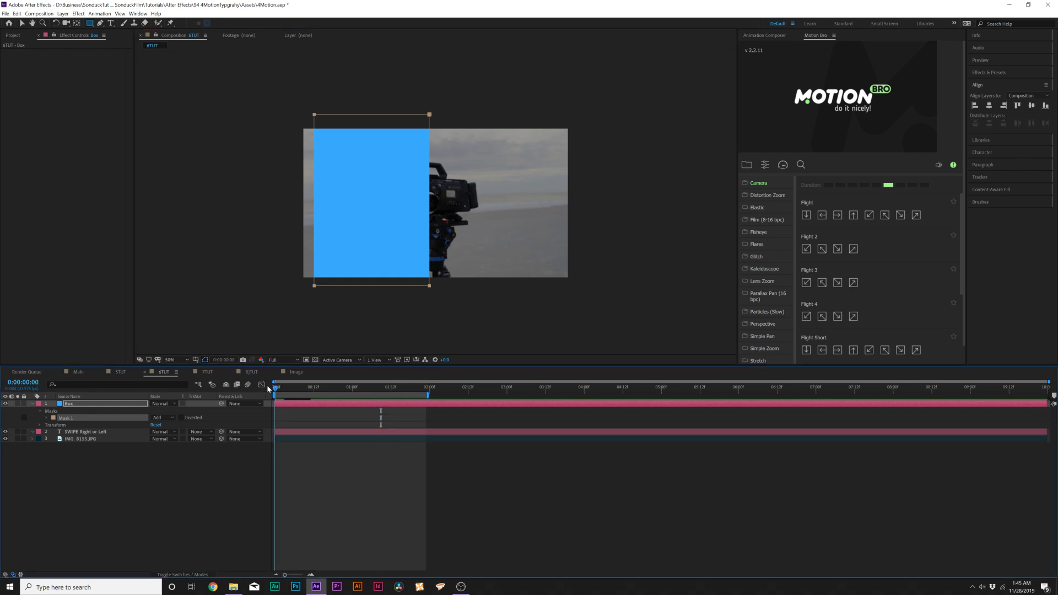
click(47, 418)
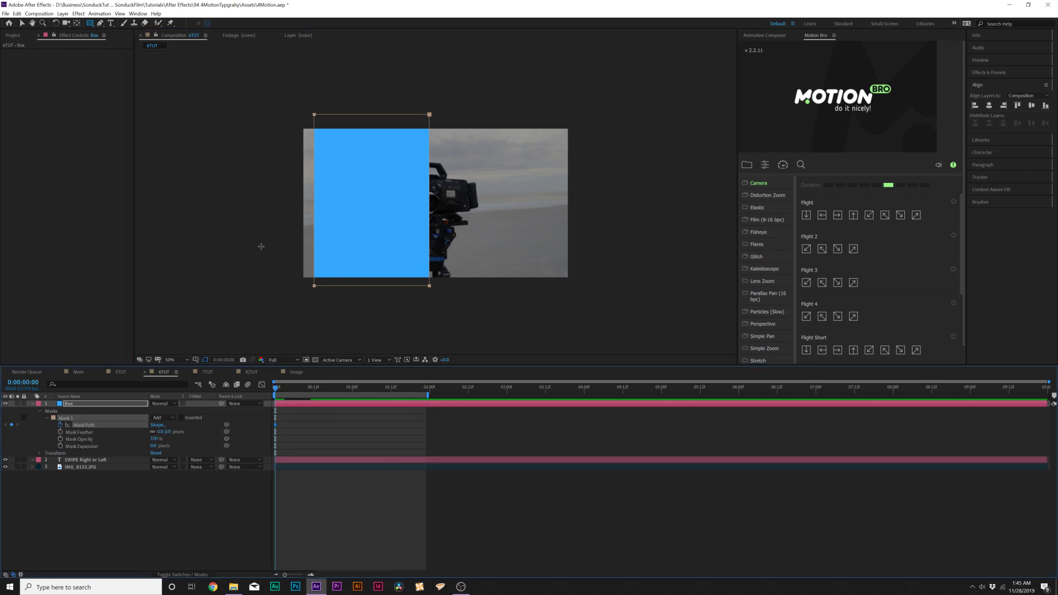
Keyframe the Box Mask Path from off the left edge across to the right side.
click(21, 24)
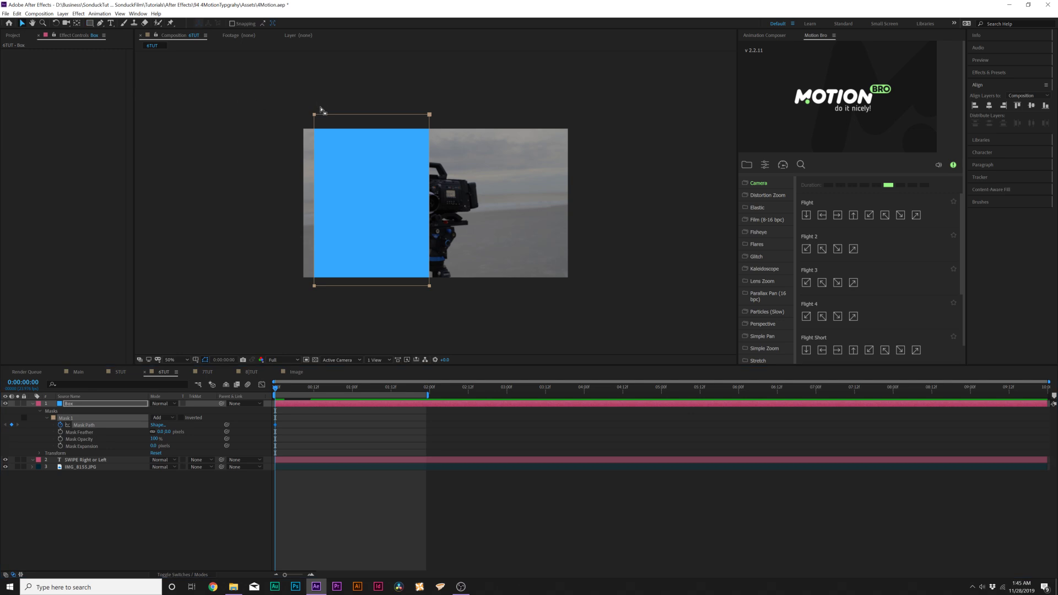
drag(314, 115, 184, 120)
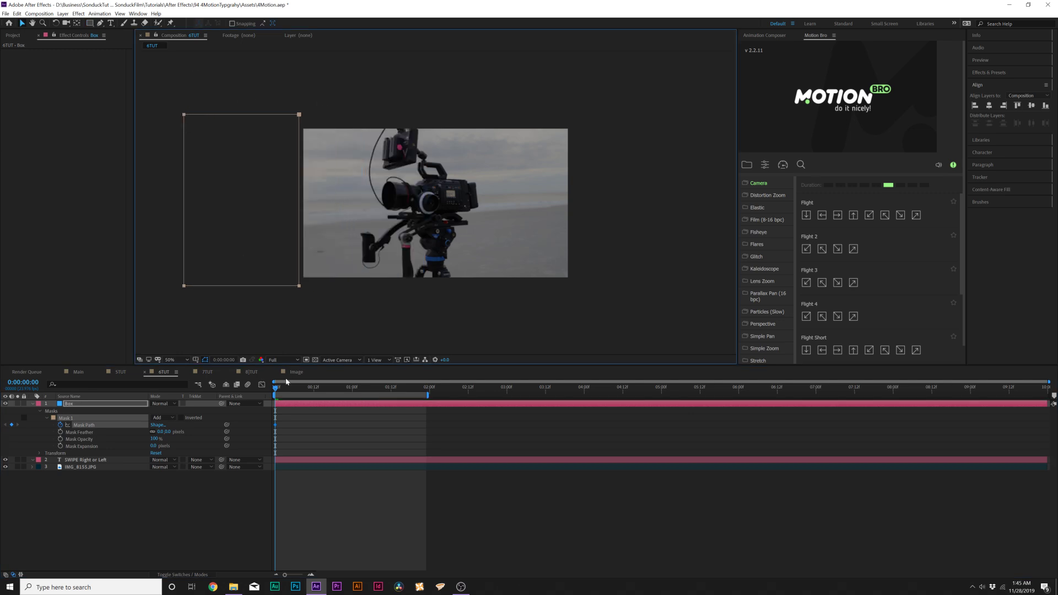
drag(312, 390, 343, 389)
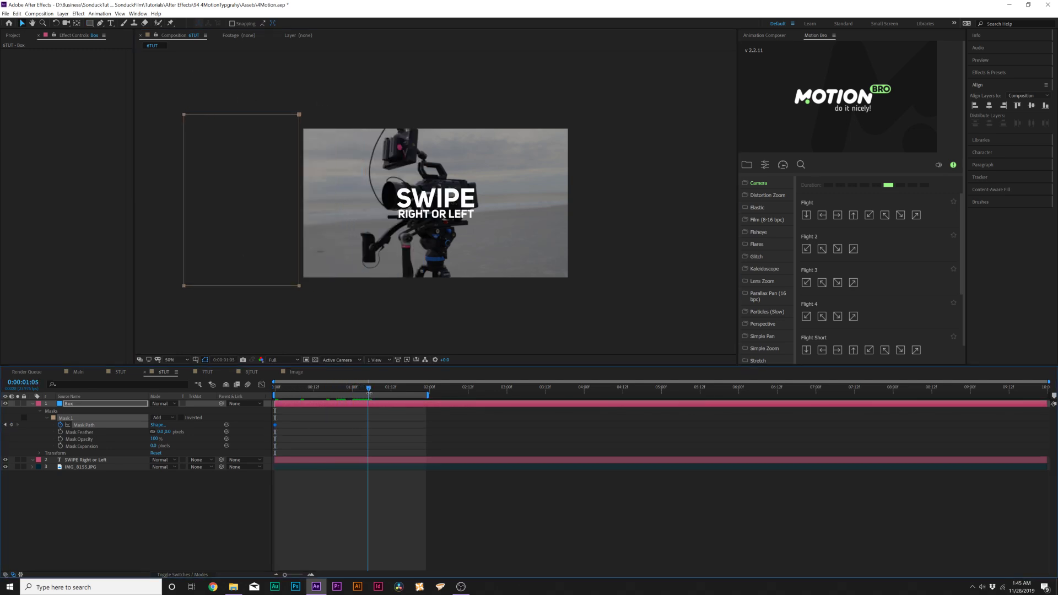
drag(299, 115, 703, 115)
drag(350, 386, 314, 387)
Set the Box layer's blend mode to Overlay.
click(163, 404)
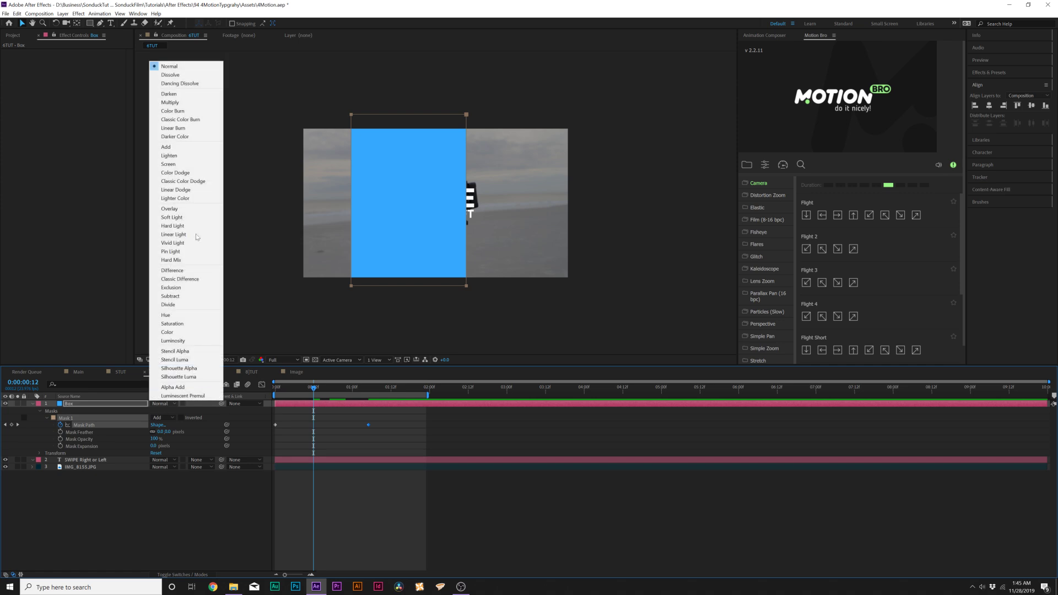
click(165, 208)
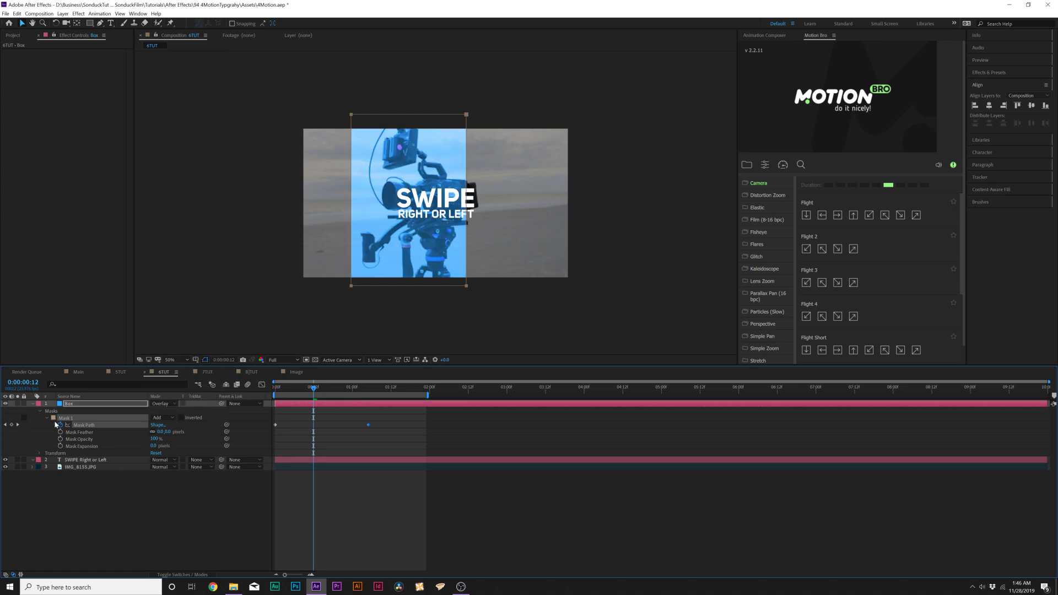
key(slash)
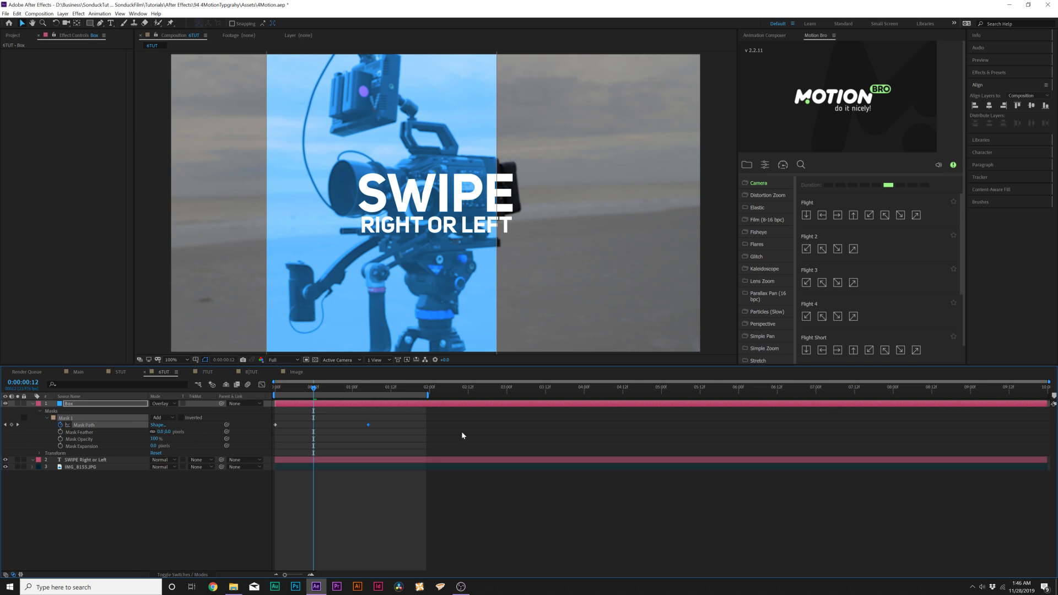
Copy the Box's Mask 1 keyframes and paste them onto the SWIPE Right or Left text layer.
drag(462, 419, 197, 449)
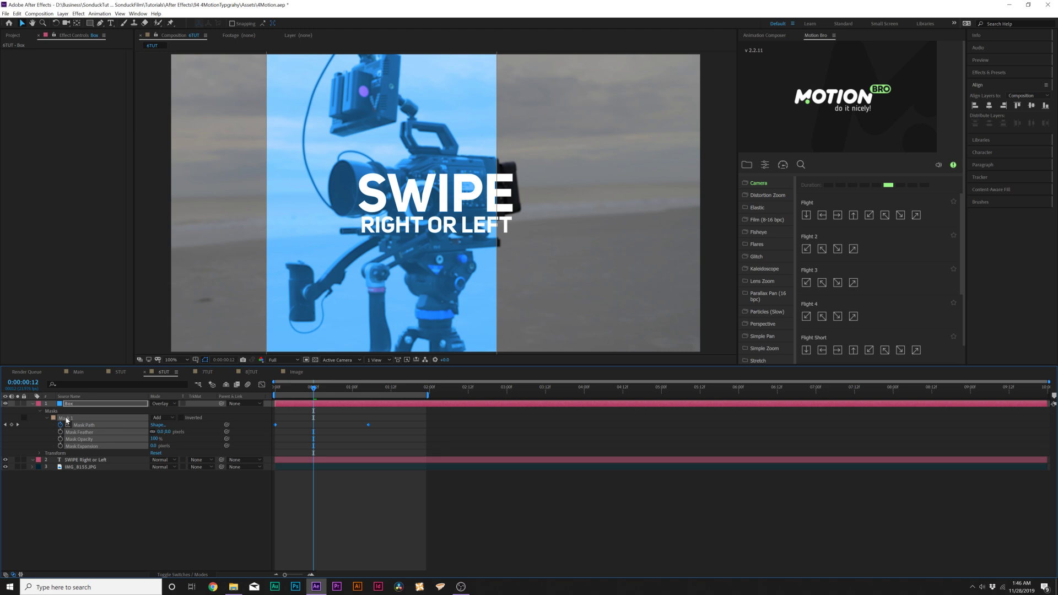
click(83, 459)
key(Page_Up)
key(Page_Up)
key(Page_Up)
key(Page_Up)
key(Page_Up)
key(Page_Up)
key(Page_Up)
key(Page_Up)
key(Page_Up)
key(Page_Up)
key(Page_Up)
key(Page_Up)
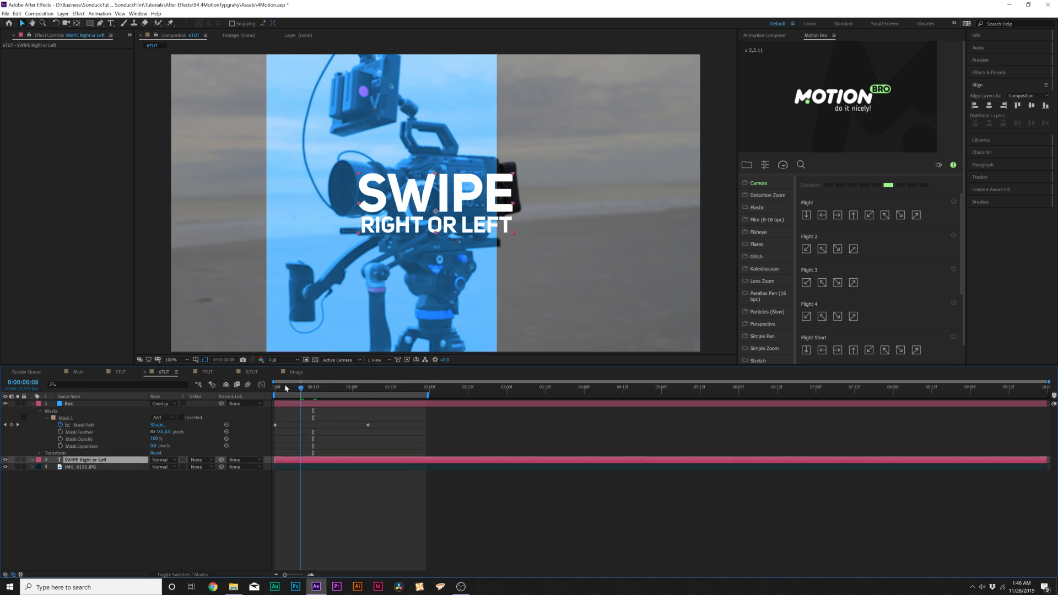
key(ctrl+v)
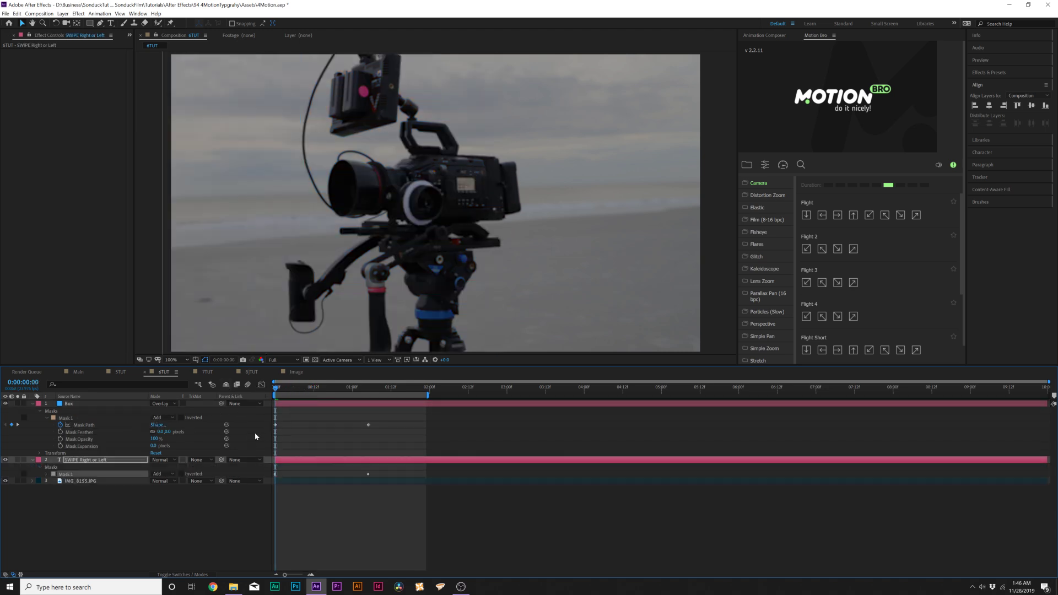
mouse_move(311, 384)
mouse_down()
mouse_move(324, 387)
mouse_move(306, 390)
mouse_up()
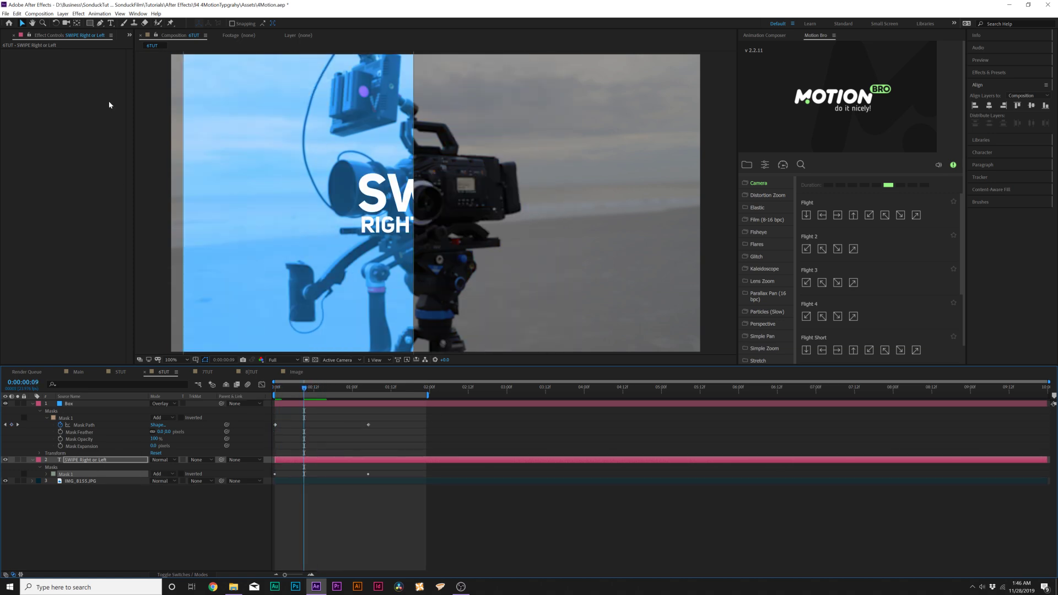
Add a Generate > Fill effect to the SWIPE text layer and set its colour to black.
click(76, 15)
mouse_move(103, 128)
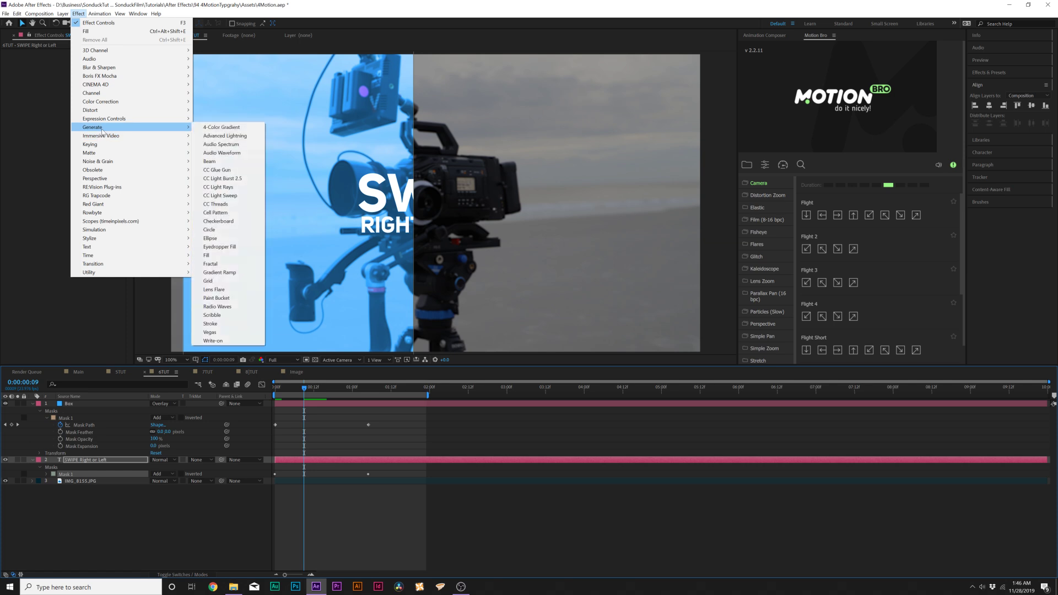
click(211, 255)
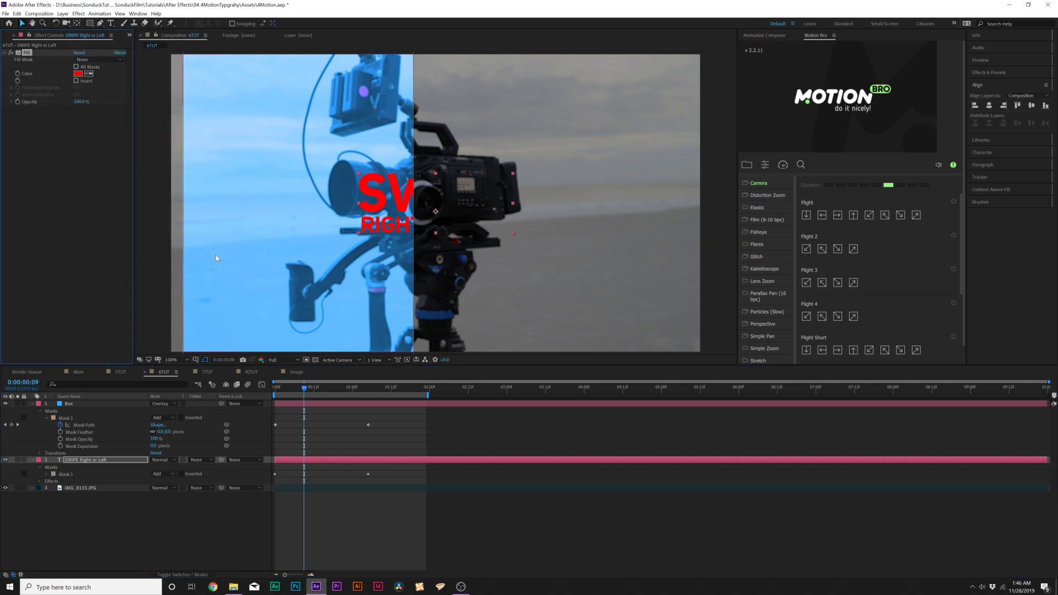
click(78, 73)
drag(551, 254, 494, 393)
click(710, 232)
Limit the Fill effect to Mask 1 and play the swipe animation.
key(e)
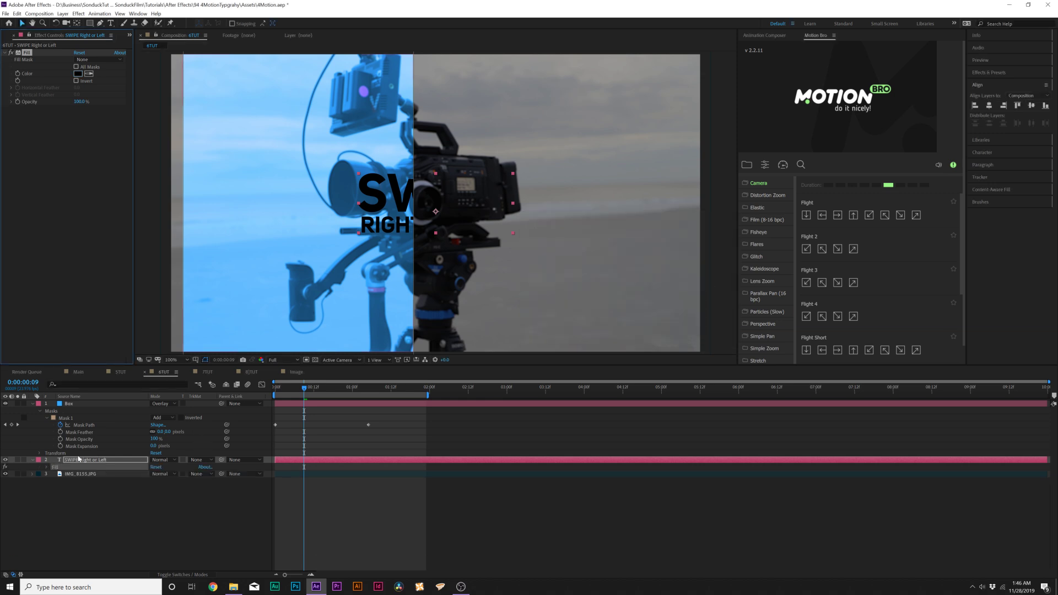
click(46, 467)
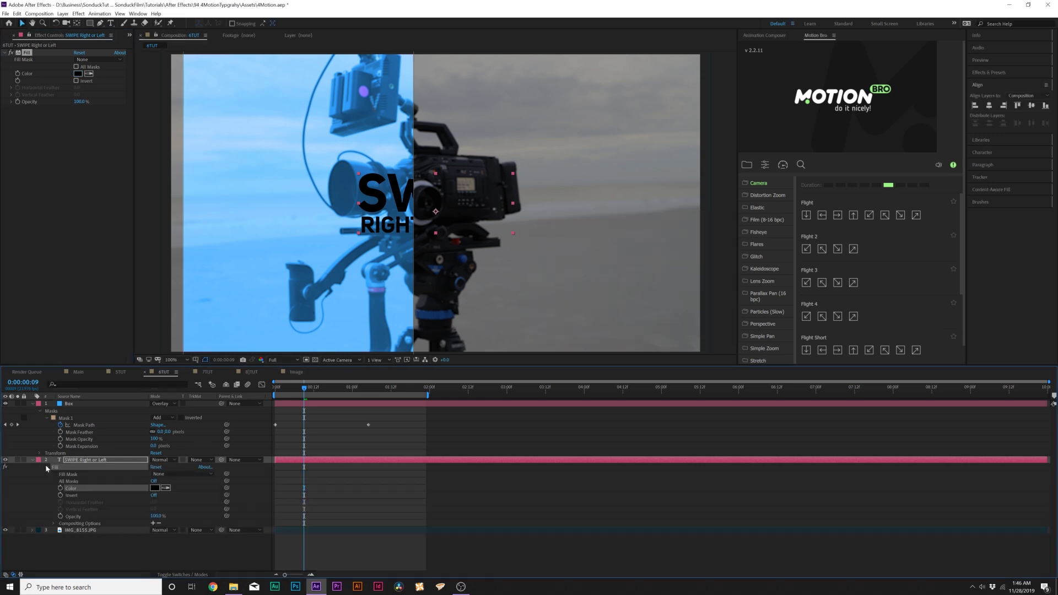
click(154, 523)
key(space)
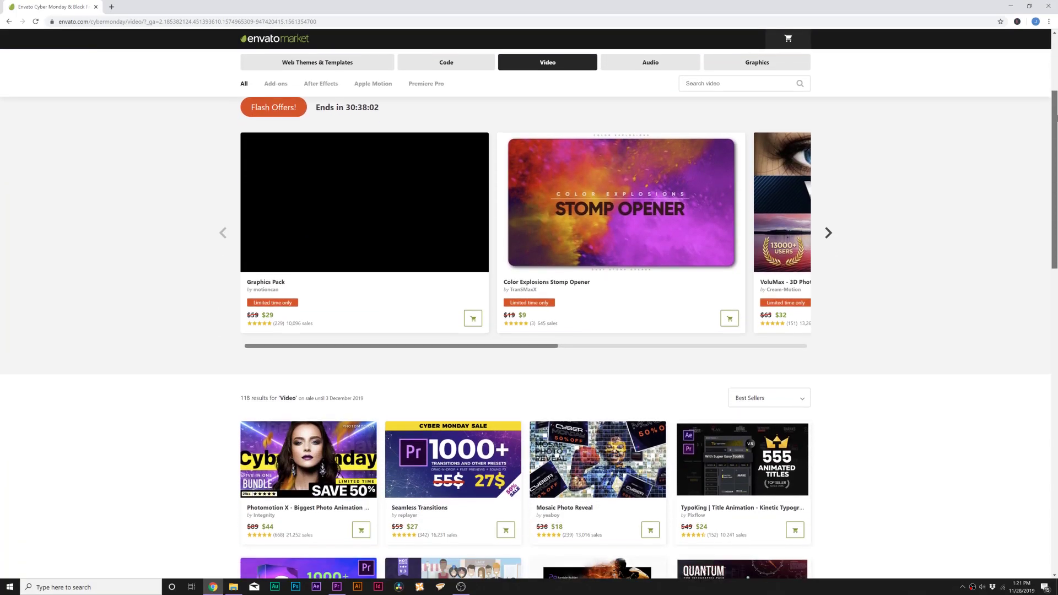
scroll(529, 313, down, 7)
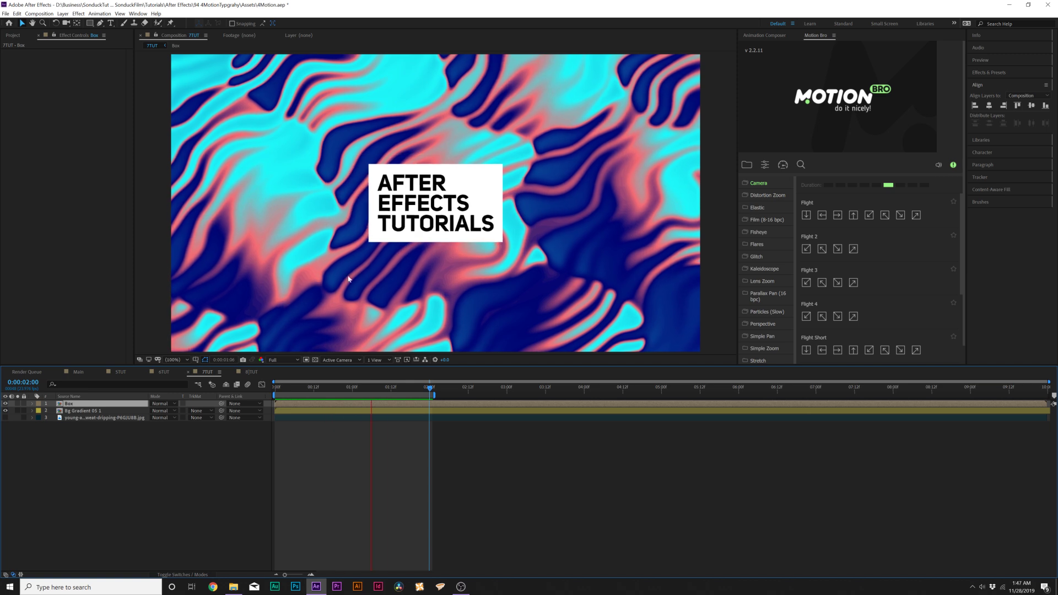
Delete the old Box layer and draw a white-filled rectangle at the comp centre.
key(space)
key(Delete)
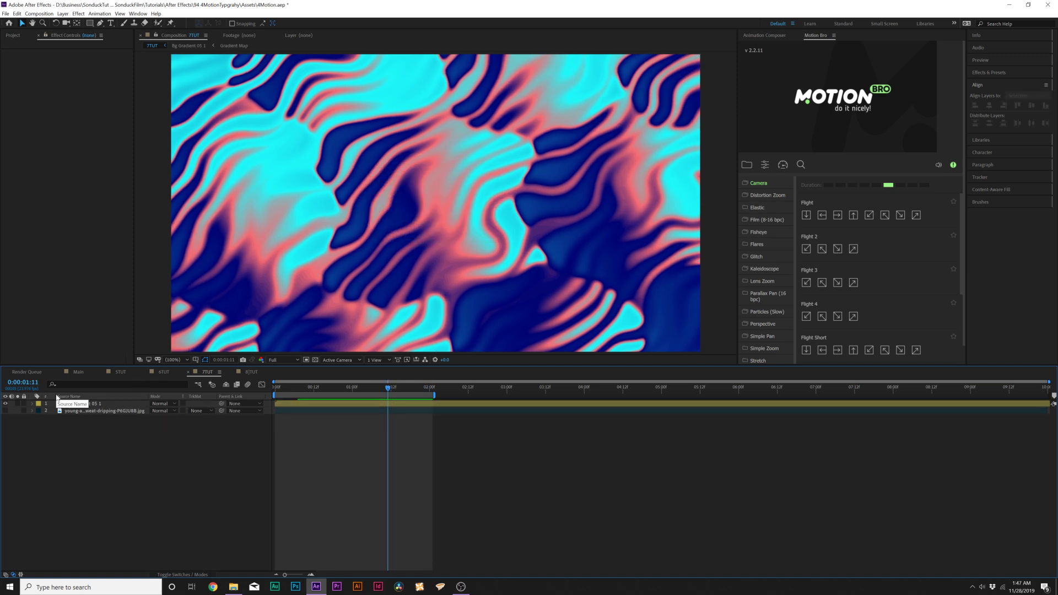
click(90, 23)
click(234, 23)
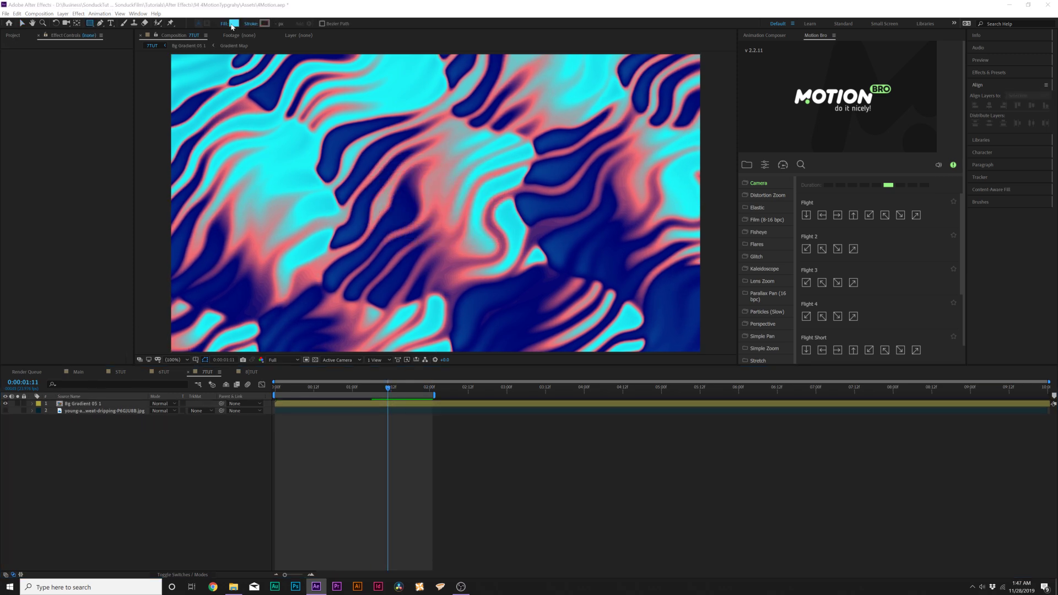
click(697, 232)
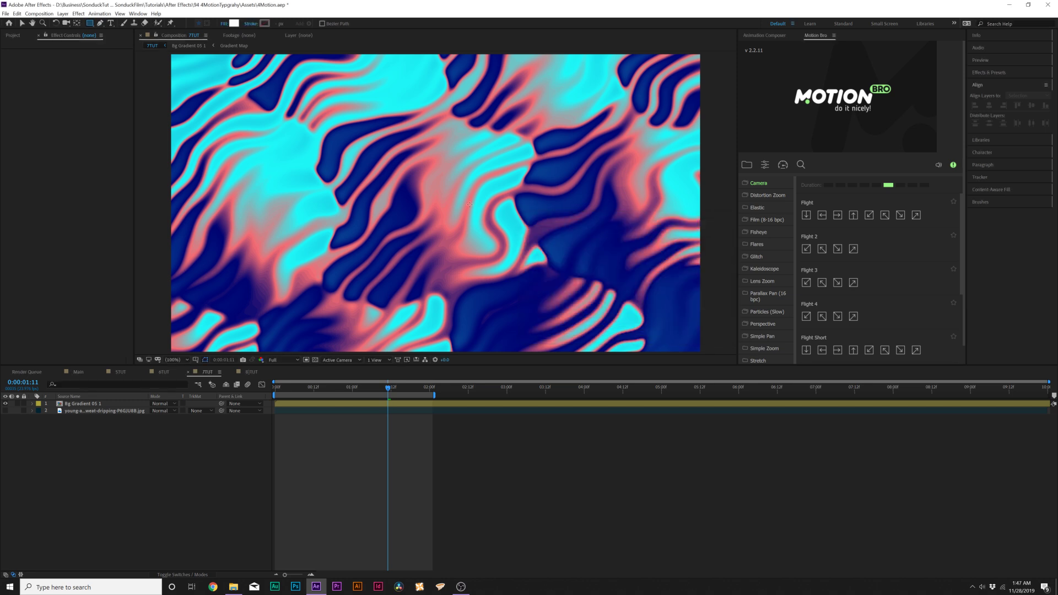
mouse_move(367, 161)
mouse_down()
mouse_move(494, 220)
mouse_move(515, 259)
mouse_move(515, 245)
mouse_up()
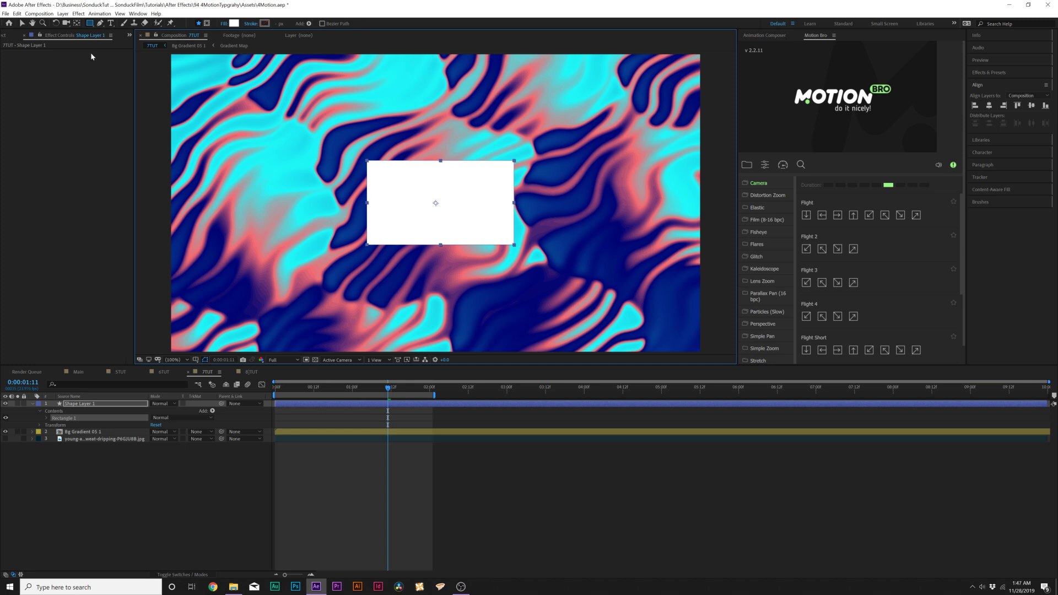
click(22, 23)
click(112, 23)
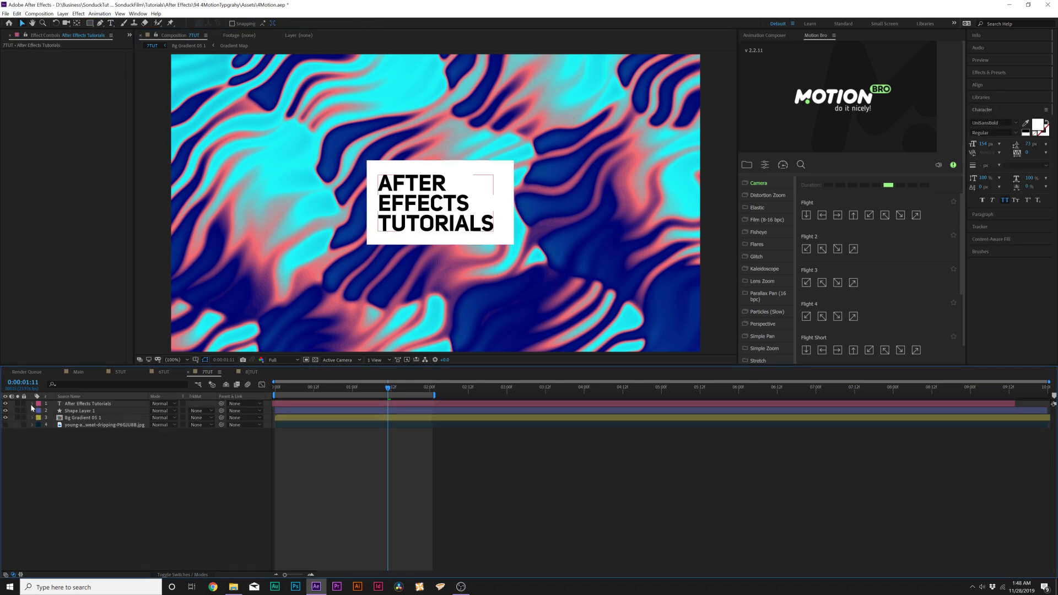
Add a Position text animator pushing the AFTER EFFECTS TUTORIALS text below the white box.
click(32, 404)
click(213, 411)
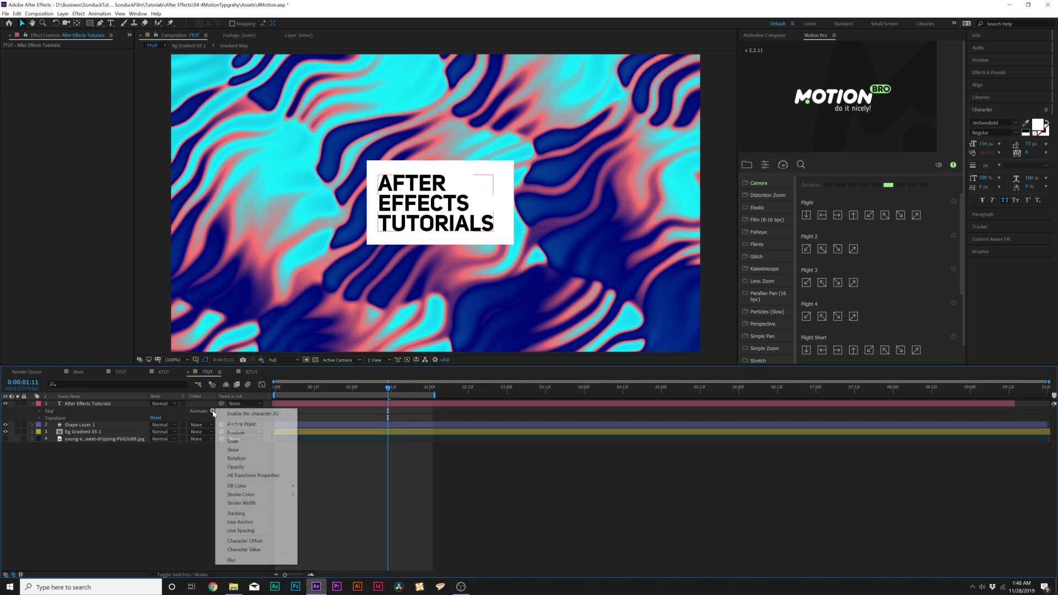
click(236, 432)
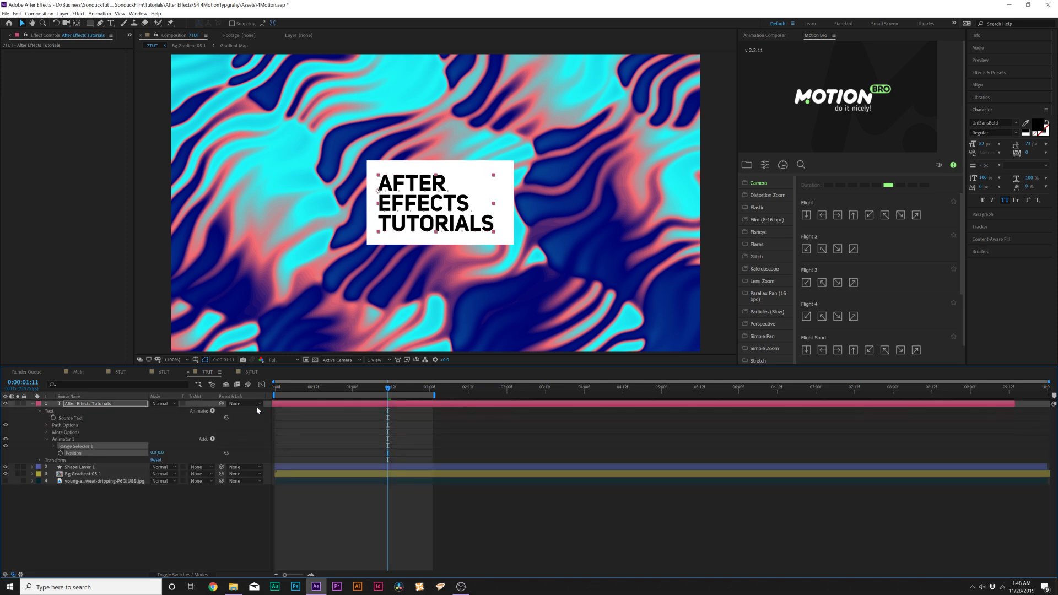
drag(159, 452, 315, 452)
Keyframe Range Selector 1 Start up to 100% at about 1.5 seconds, sliding text into the box.
click(311, 392)
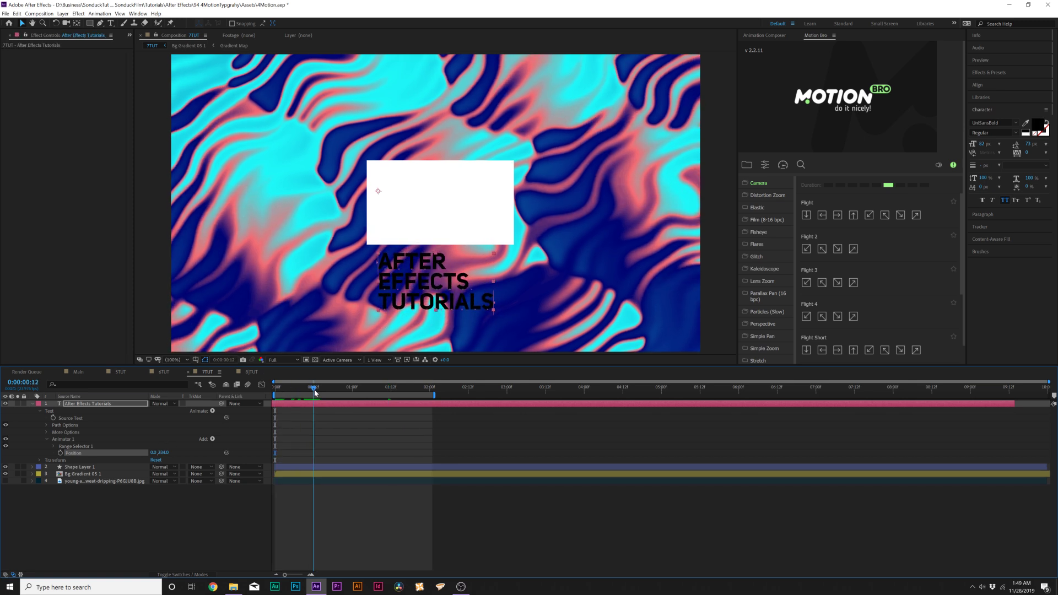
drag(314, 393, 317, 392)
click(54, 447)
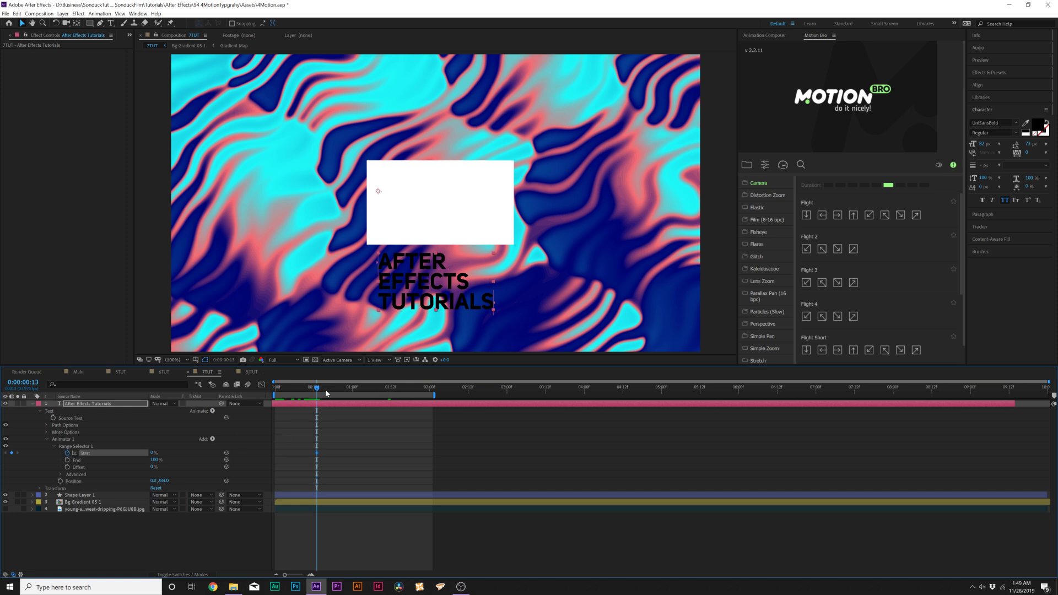
drag(326, 393, 390, 394)
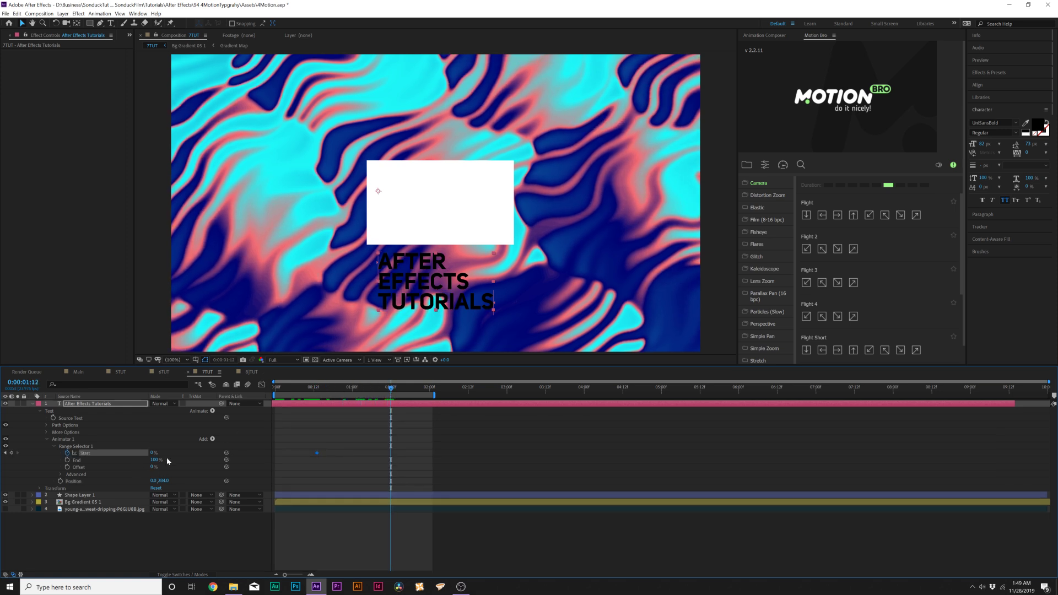
drag(152, 455, 316, 414)
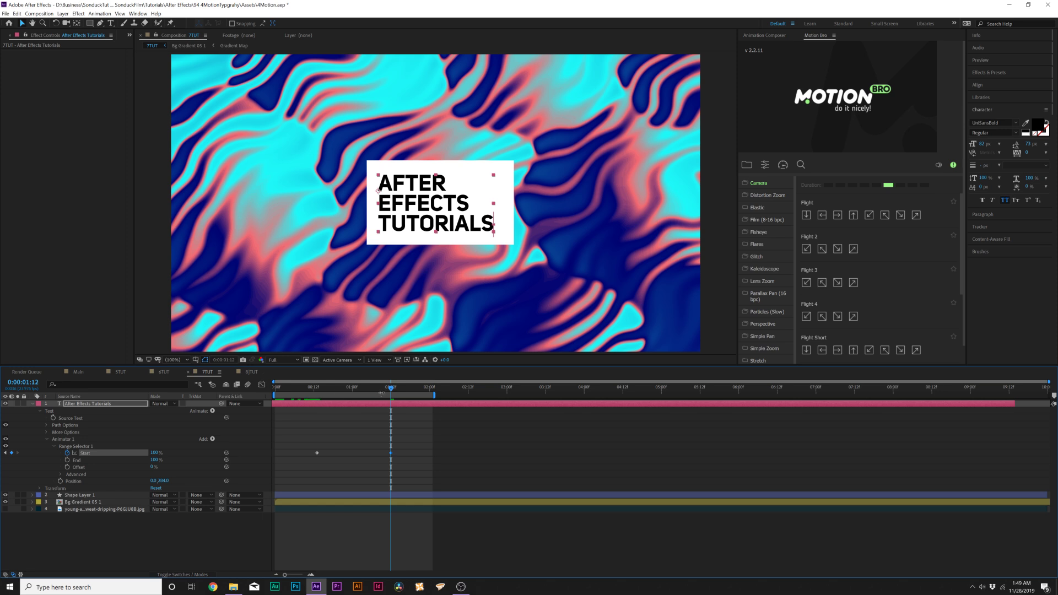
drag(382, 394, 356, 389)
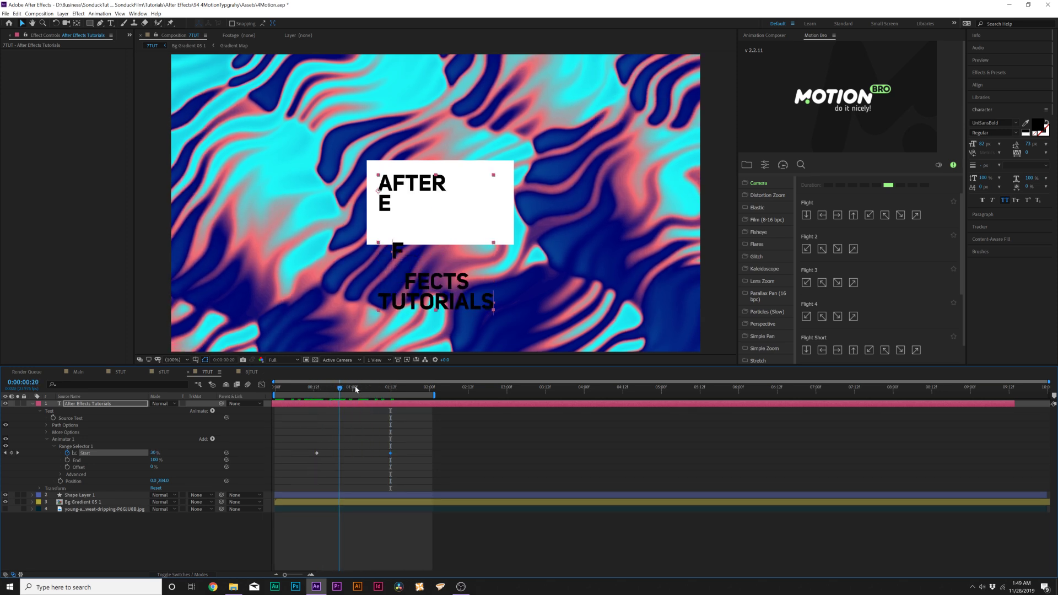
Set the range selector's Advanced Based On to Words and preview the word-by-word animation.
click(59, 475)
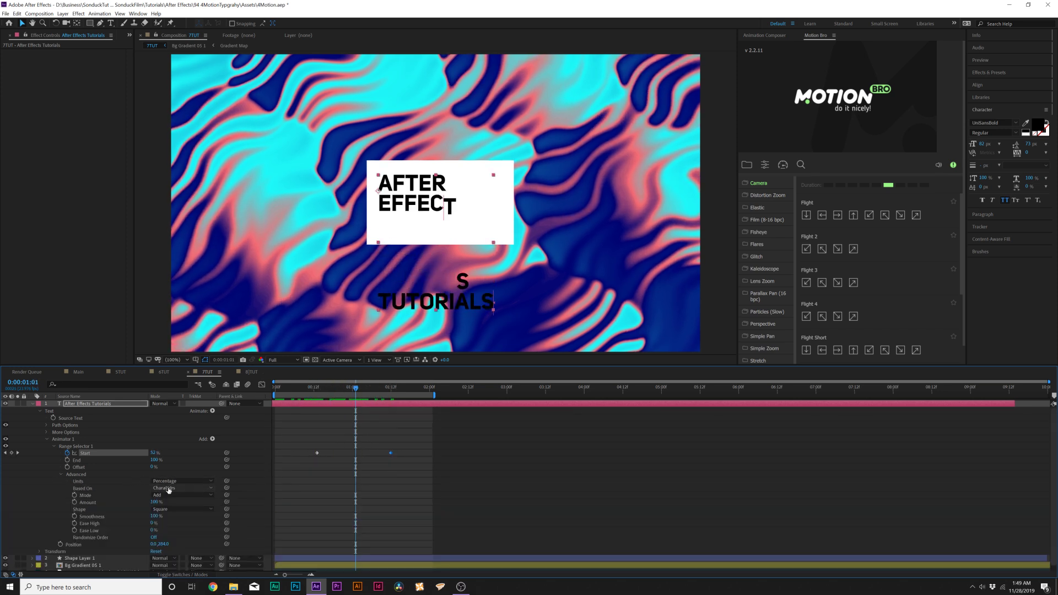
click(164, 490)
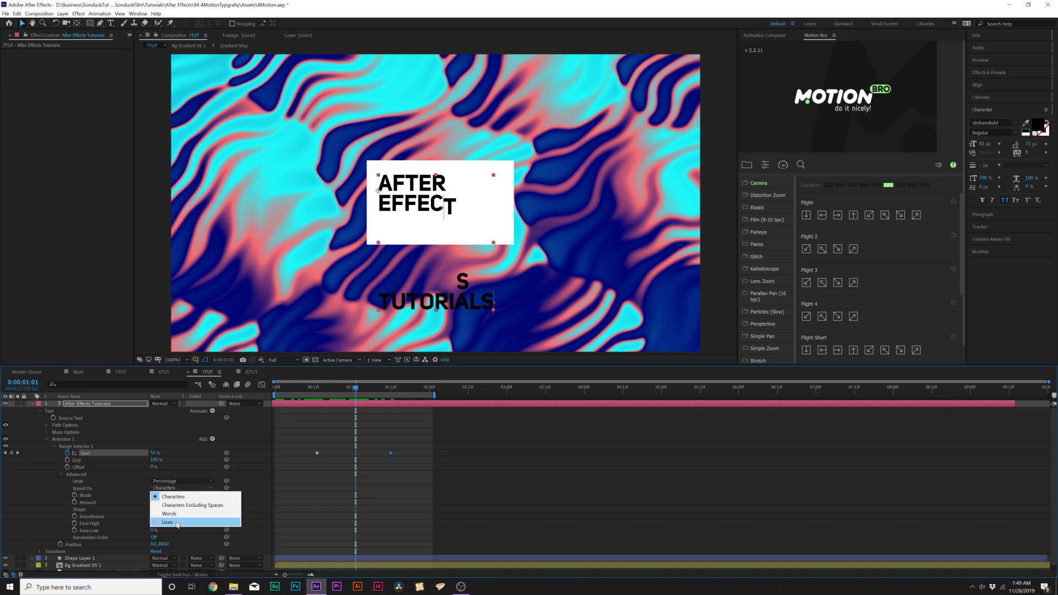
click(165, 514)
click(297, 387)
drag(309, 446, 417, 461)
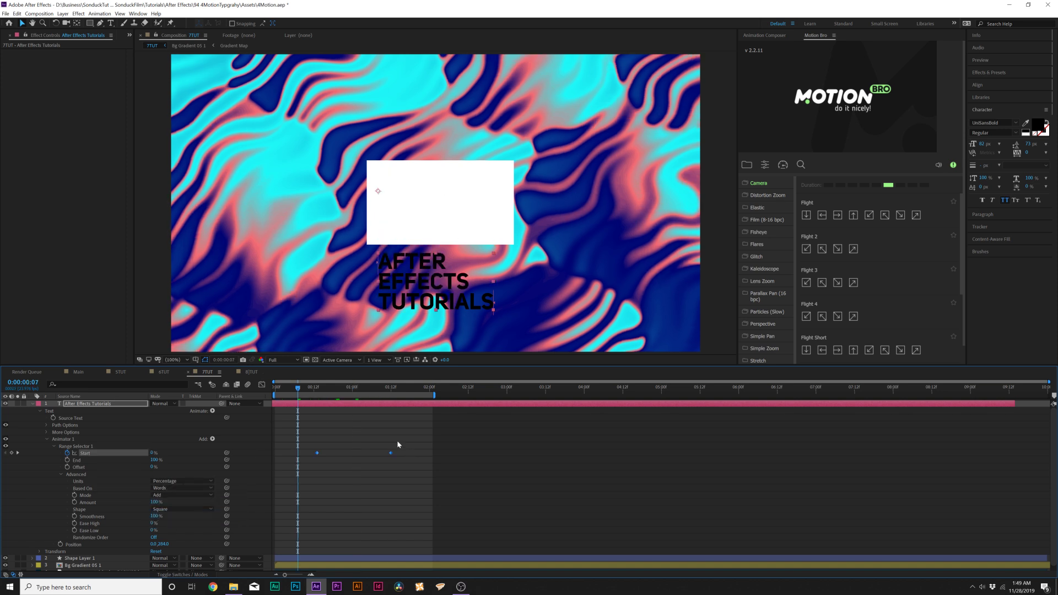
key(space)
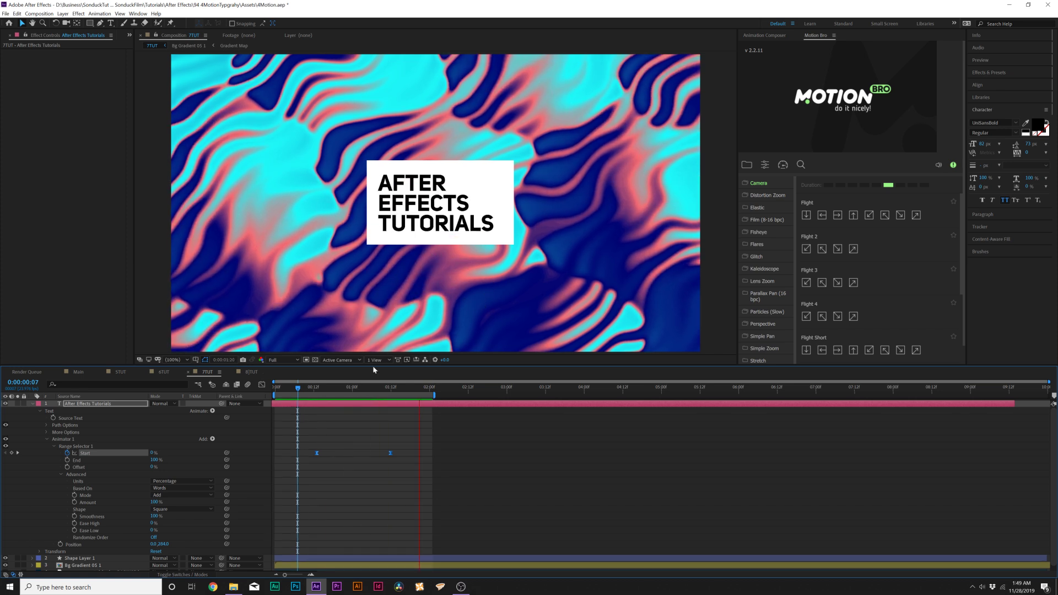
key(space)
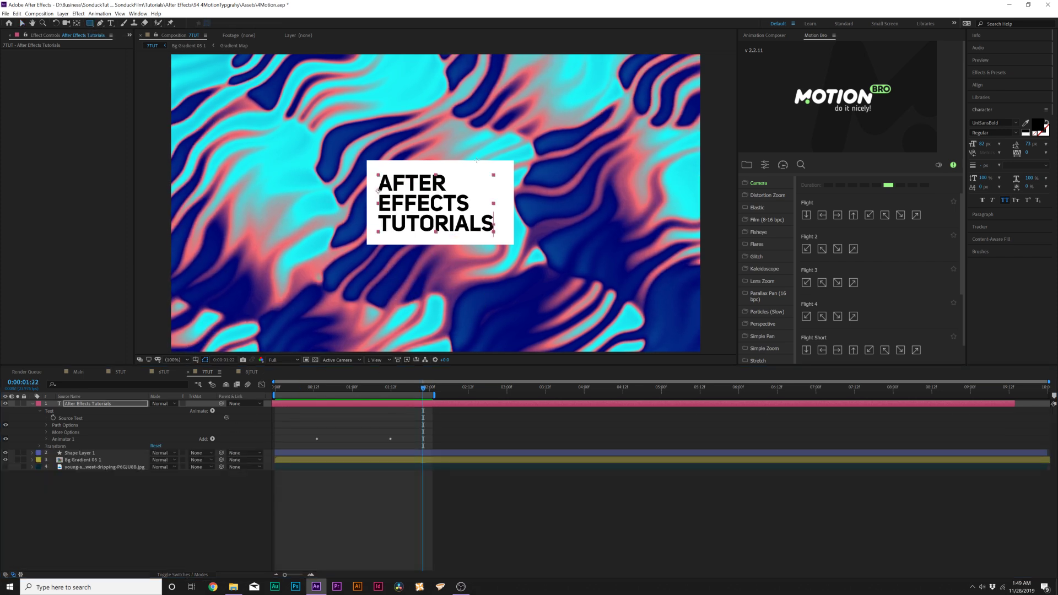
Draw Mask 1 over the white box on the title layer, then select the text and box layers.
drag(366, 159, 525, 245)
key(space)
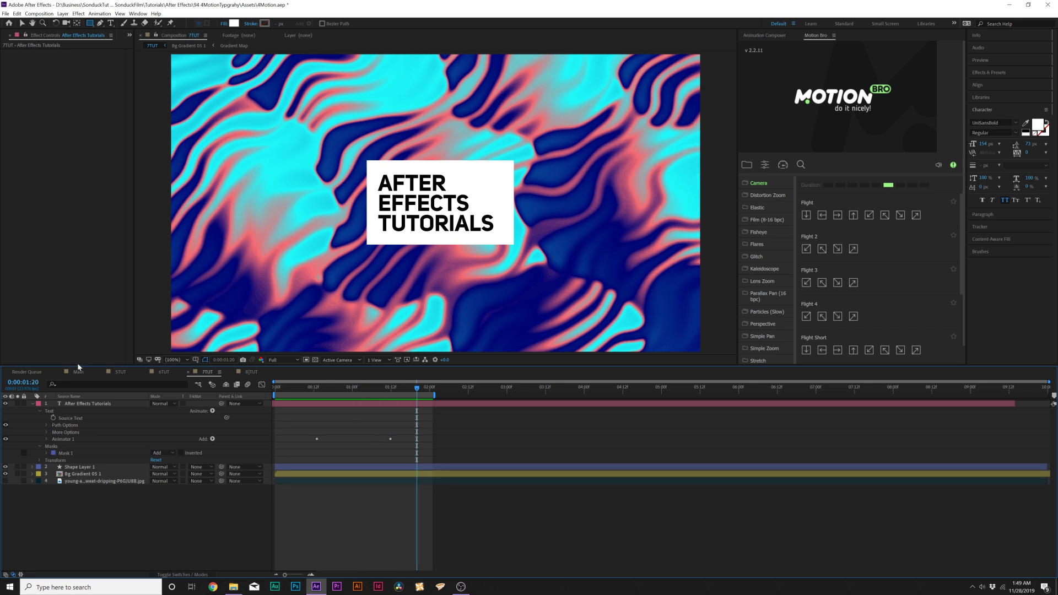
click(32, 404)
click(63, 406)
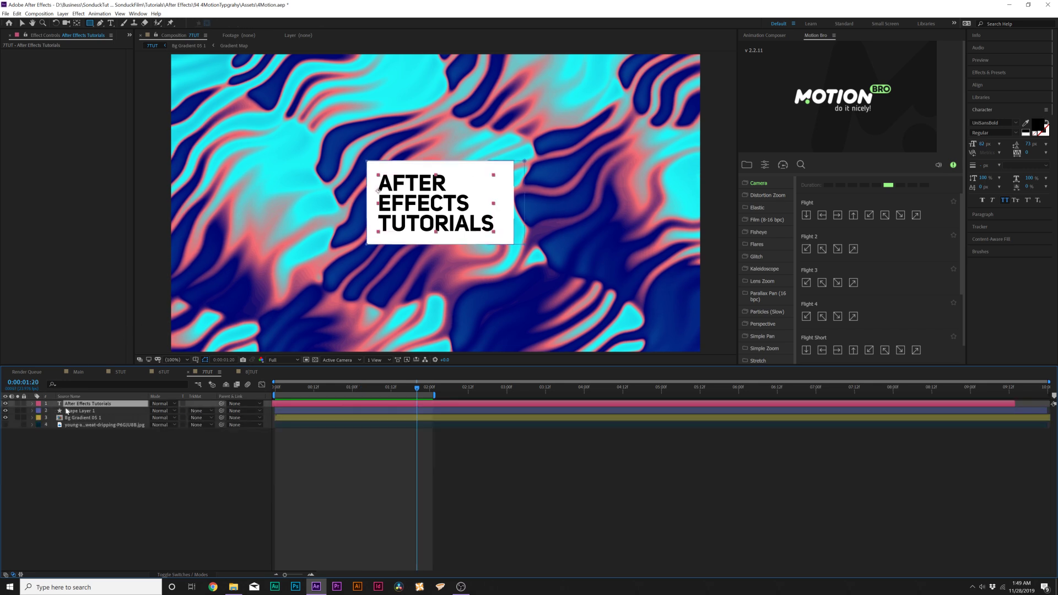
shift+click(68, 412)
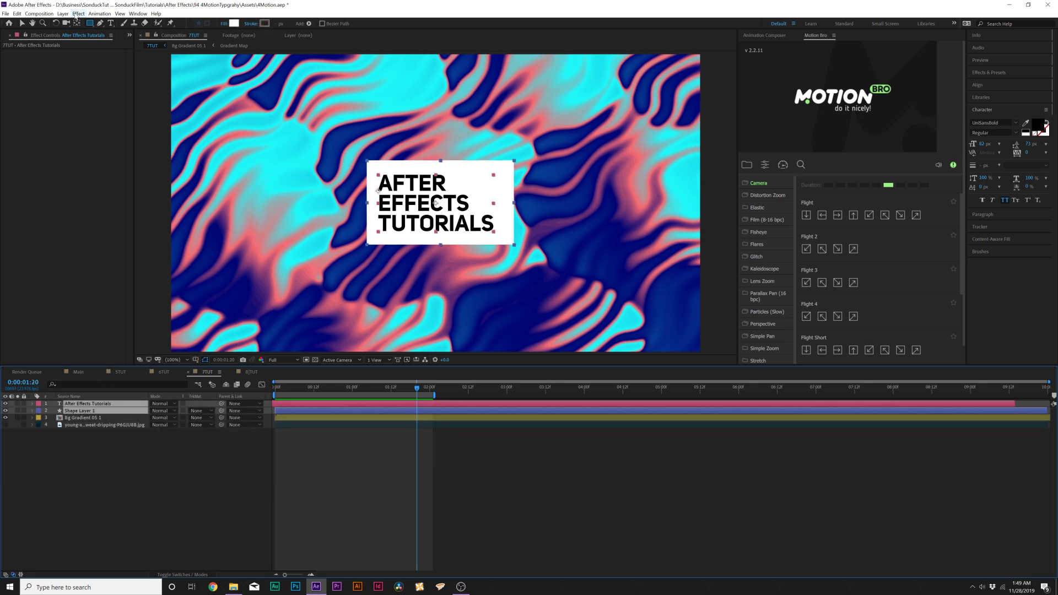
Pre-compose the text and box layers into a Box Title precomp and show its Scale.
key(ctrl+shift+c)
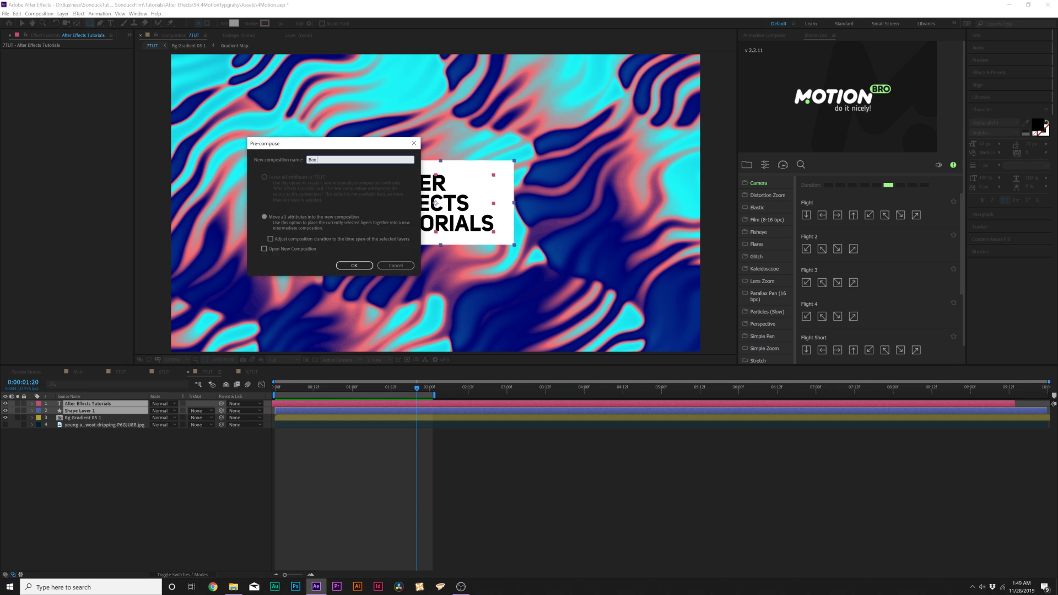
key(Return)
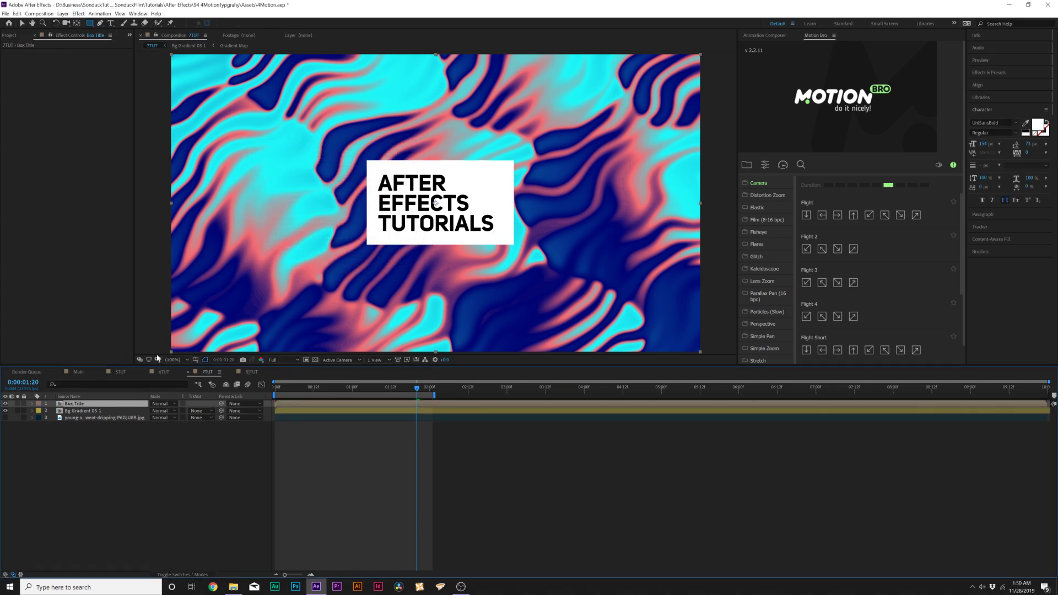
key(s)
click(278, 388)
key(space)
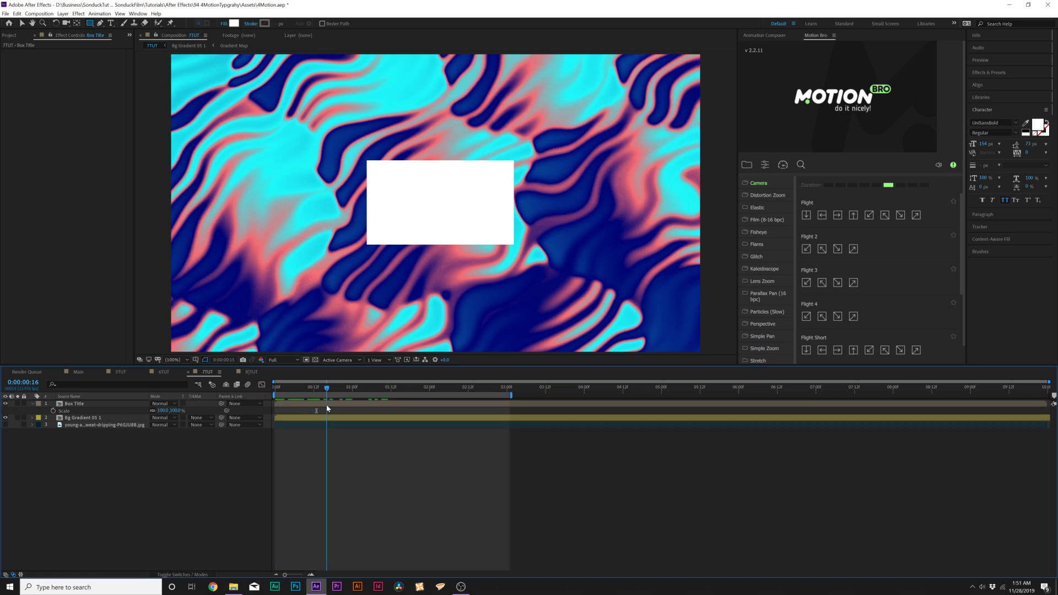
Keyframe Box Title Scale at 0% on frame 5, 112% at frame 17, about 84% at 1:19.
click(53, 411)
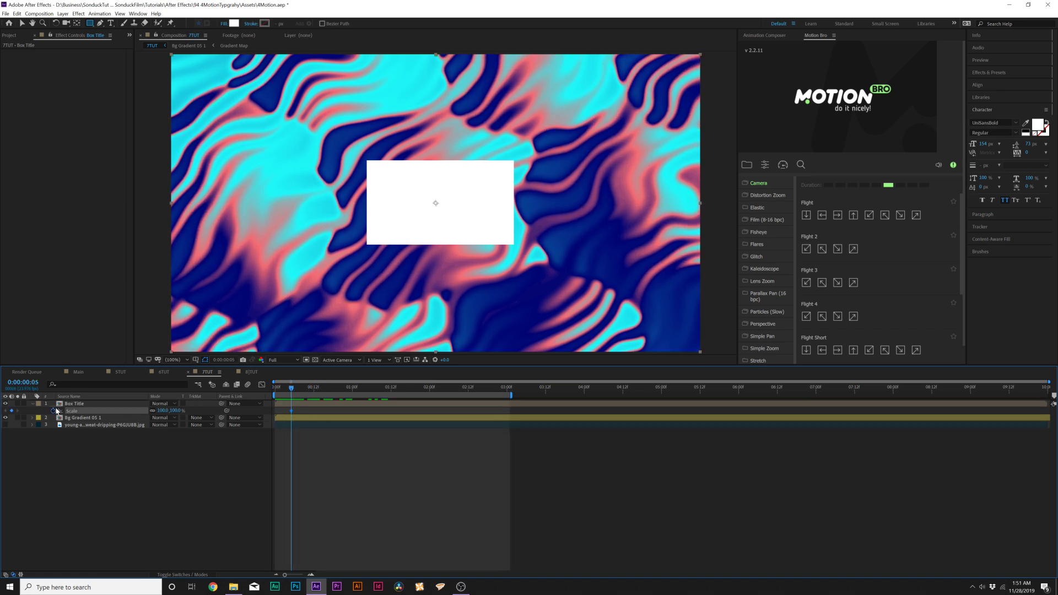
click(319, 413)
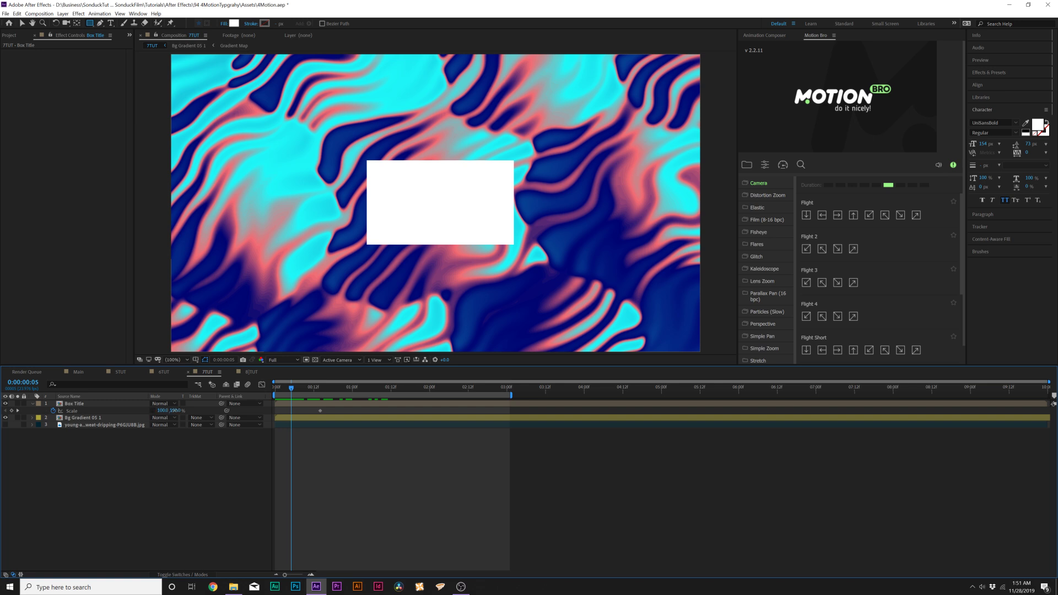
key(Return)
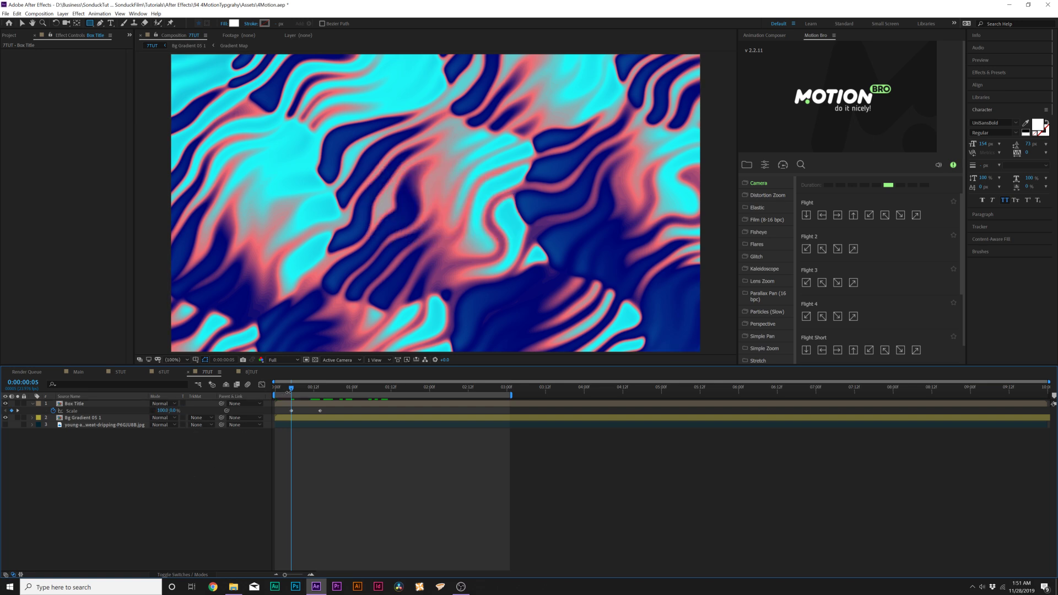
click(279, 390)
key(space)
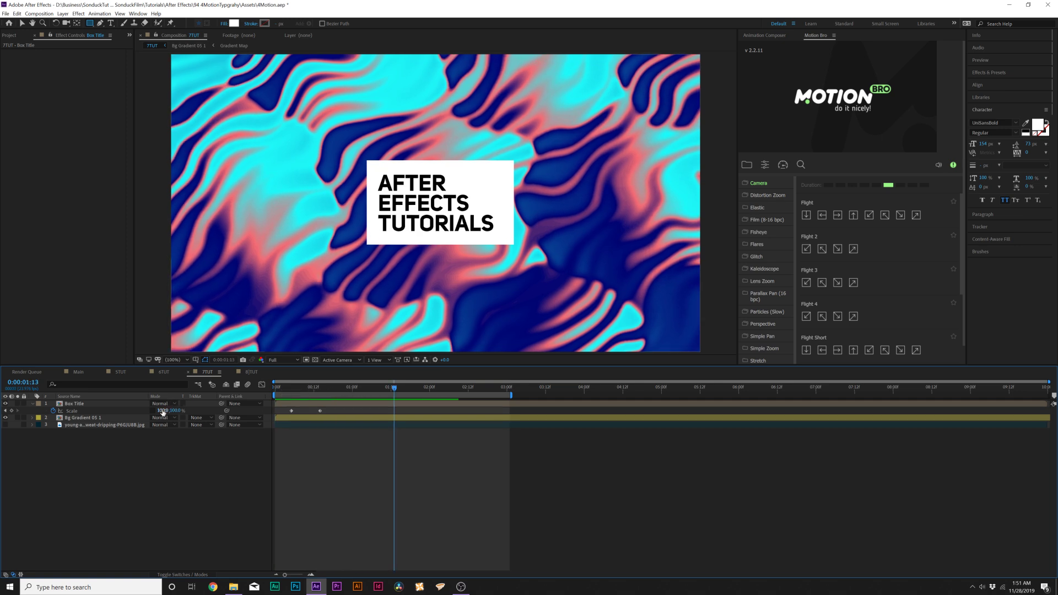
click(329, 387)
drag(161, 411, 169, 411)
key(space)
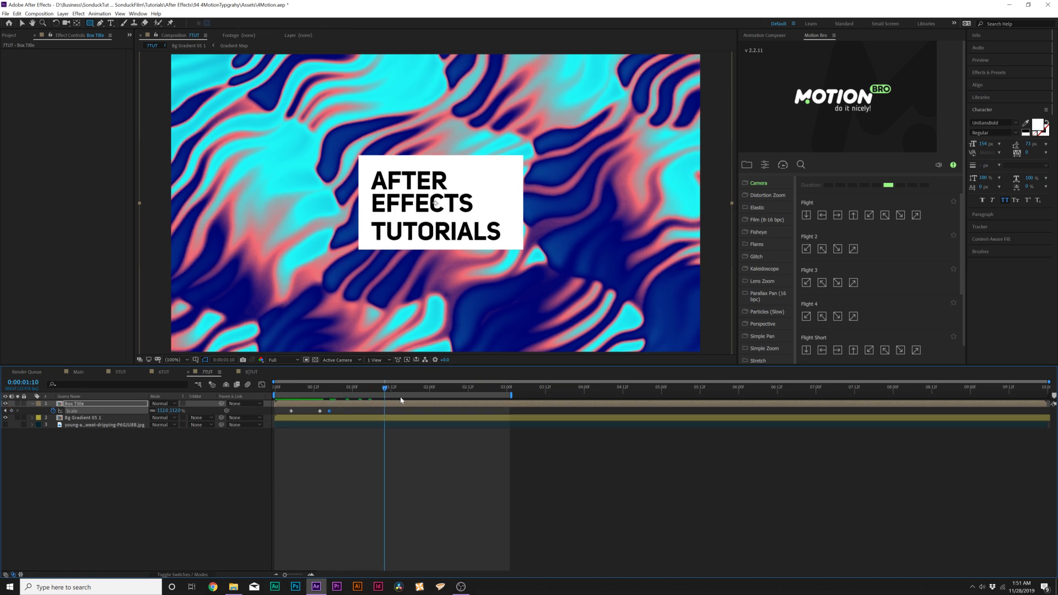
drag(163, 411, 155, 410)
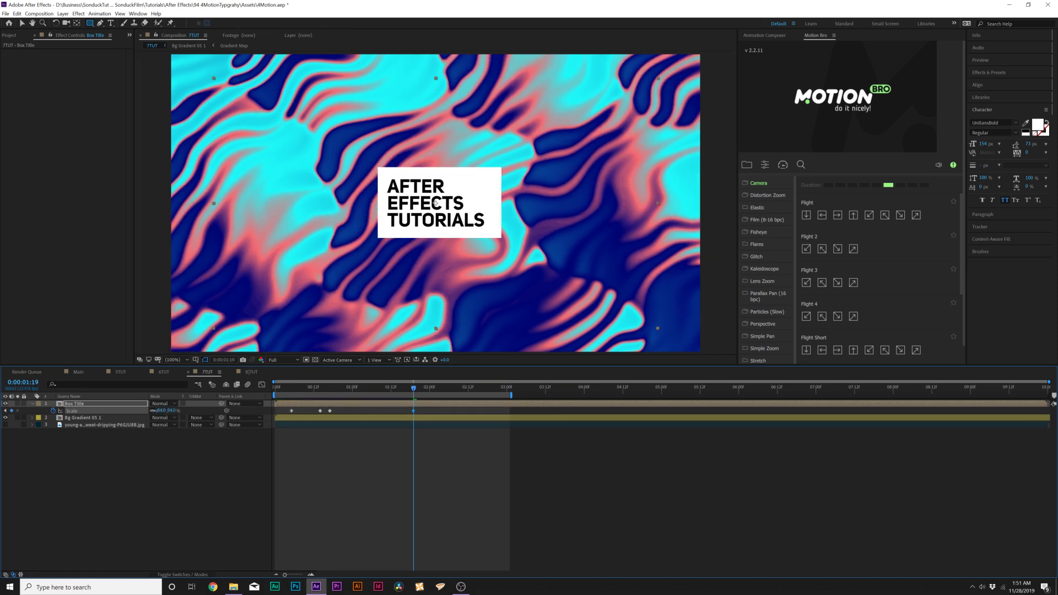
drag(413, 411, 496, 411)
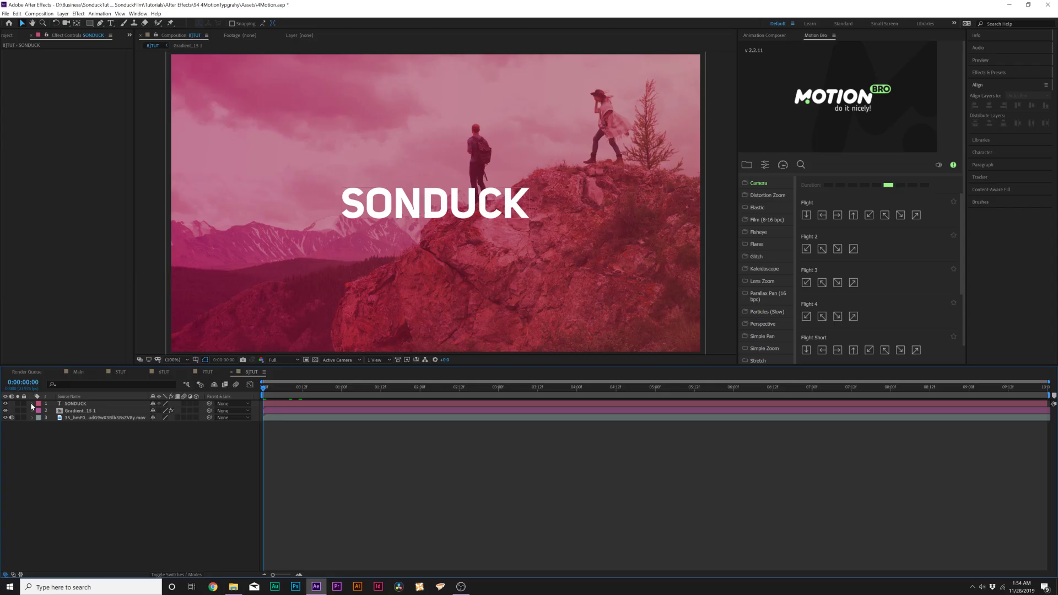
Enable per-character 3D on SONDUCK and add a Position animator pulling letters far toward the camera.
click(75, 403)
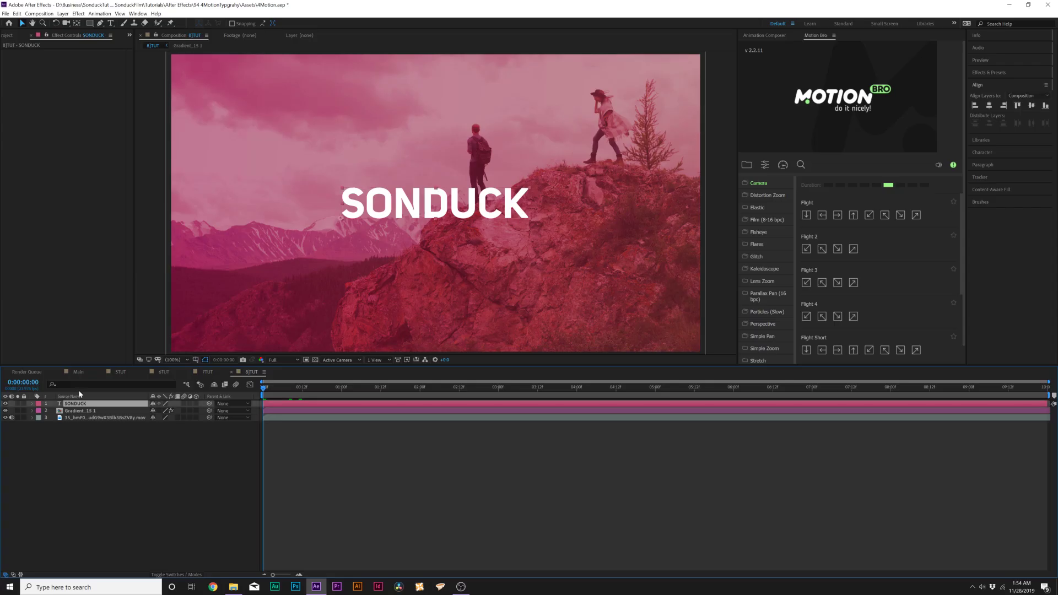
click(32, 404)
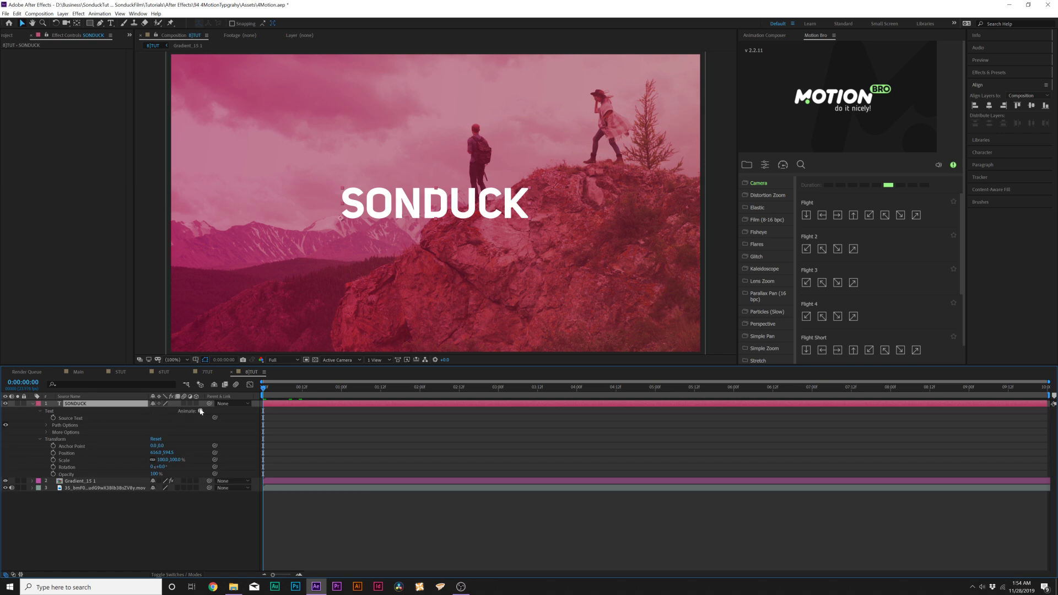
click(200, 411)
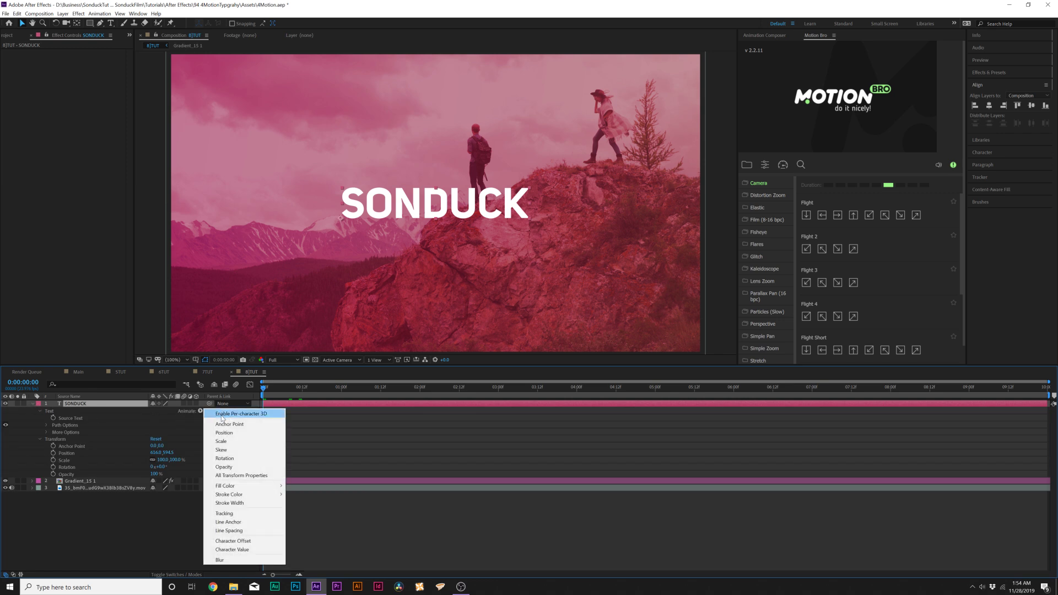
click(237, 417)
click(200, 412)
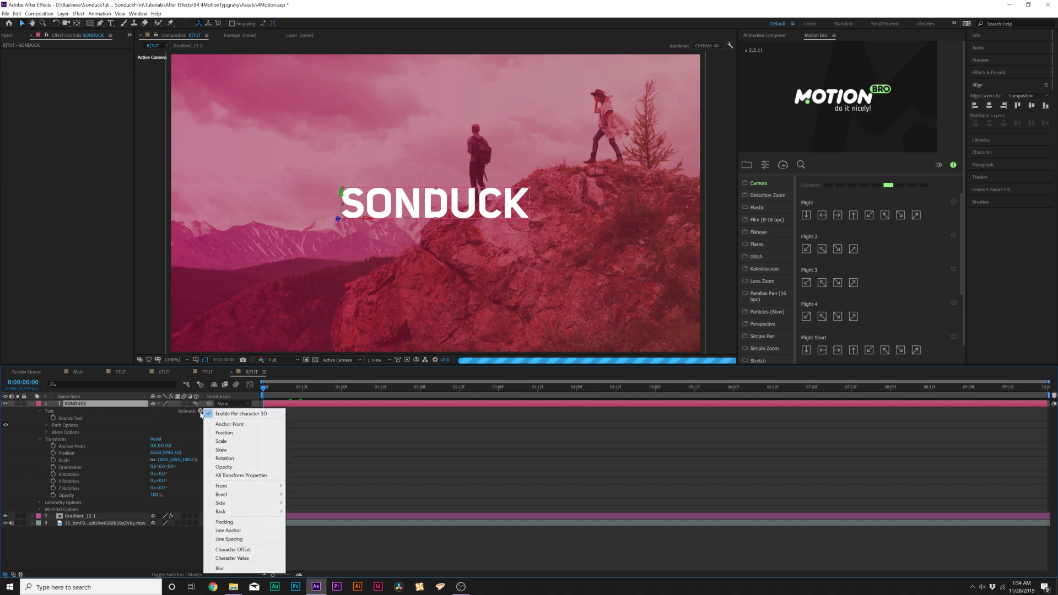
click(225, 433)
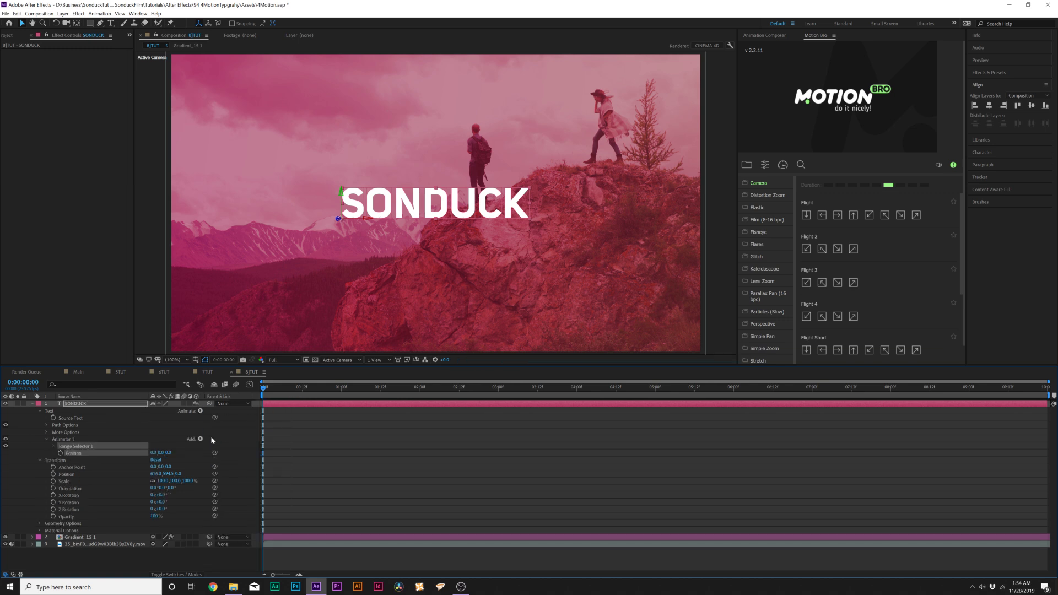
drag(133, 455, 164, 461)
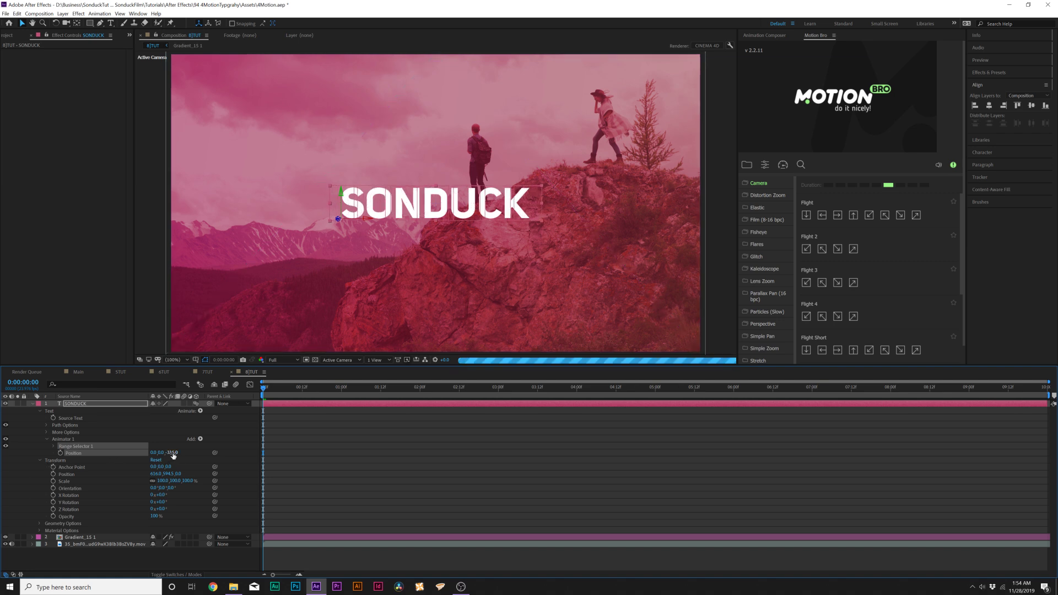
drag(148, 454, 106, 460)
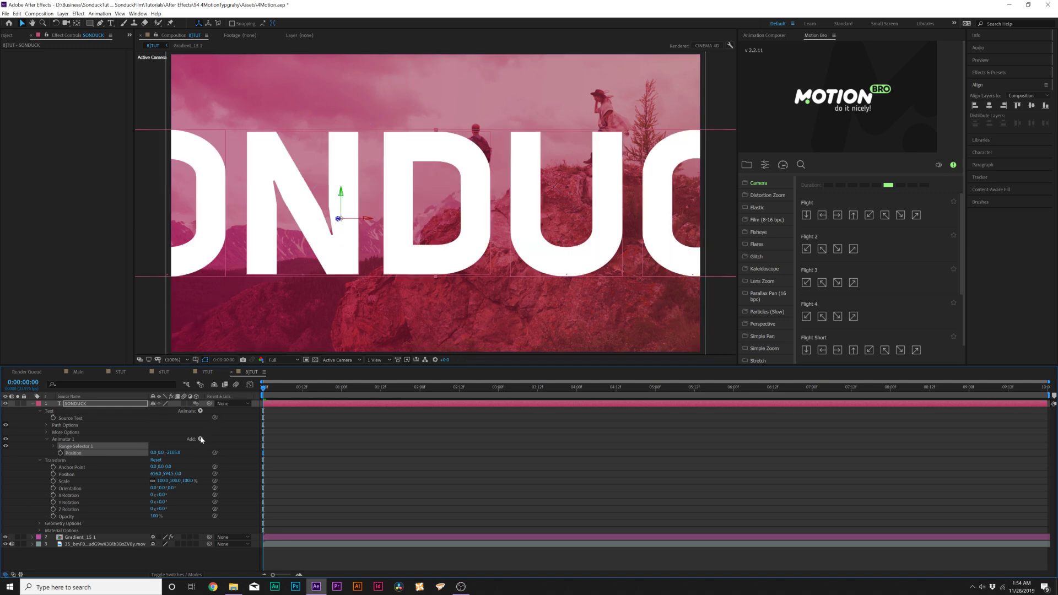
Add Opacity at 0% to the SONDUCK animator, hiding the letters.
click(202, 439)
mouse_move(220, 441)
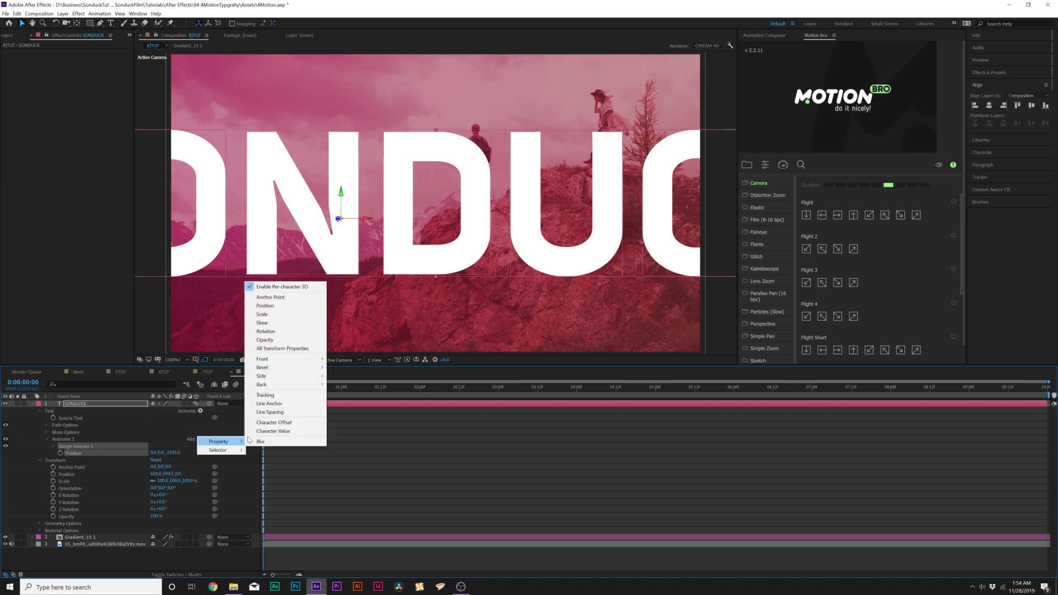
click(277, 342)
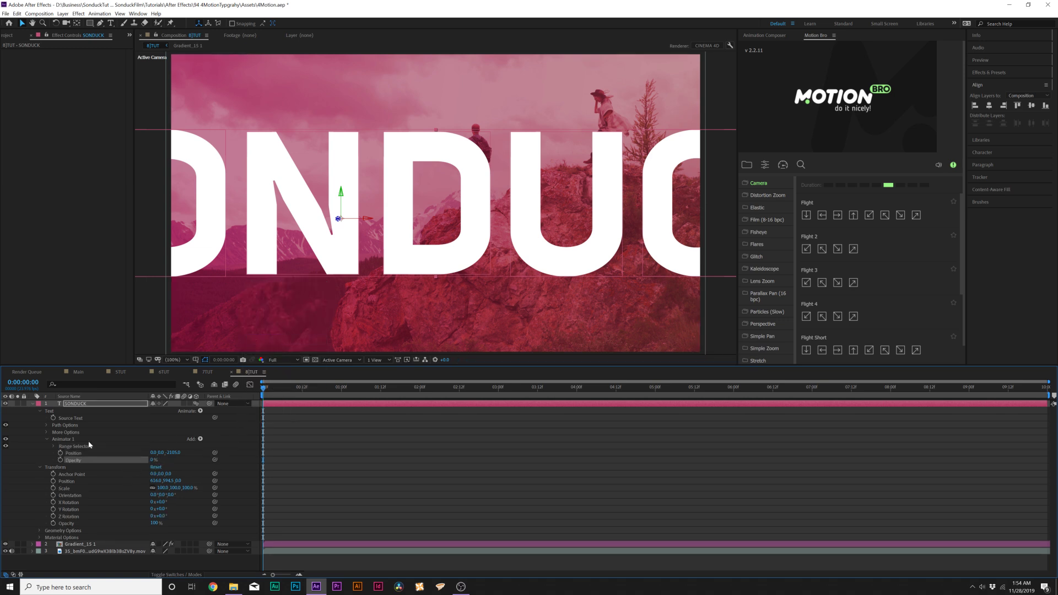
click(53, 447)
Keyframe the Range Selector Start from 0% to 100% over about one second and preview.
click(67, 452)
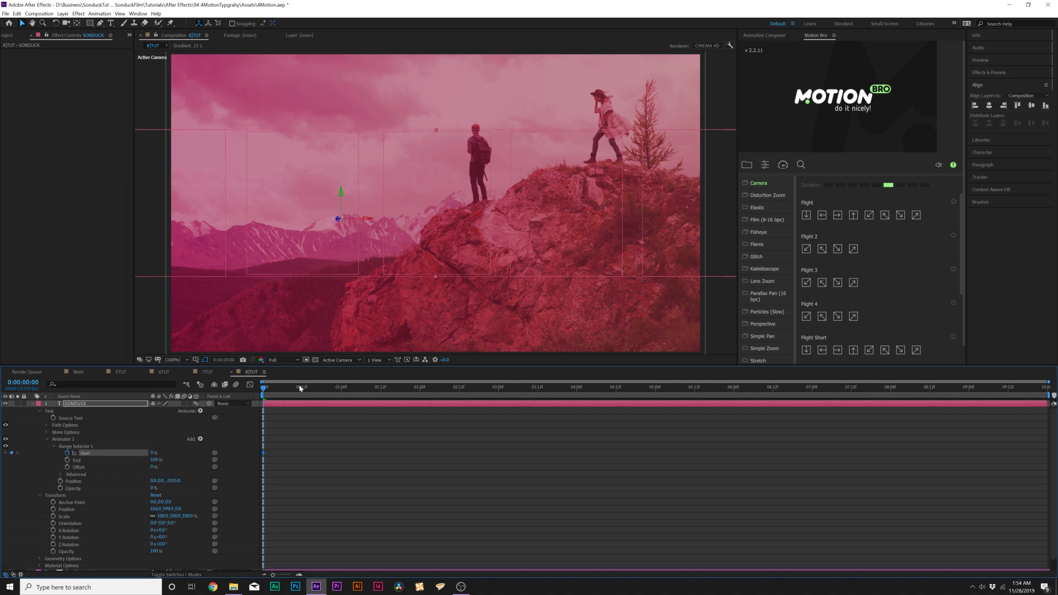
drag(263, 388, 384, 394)
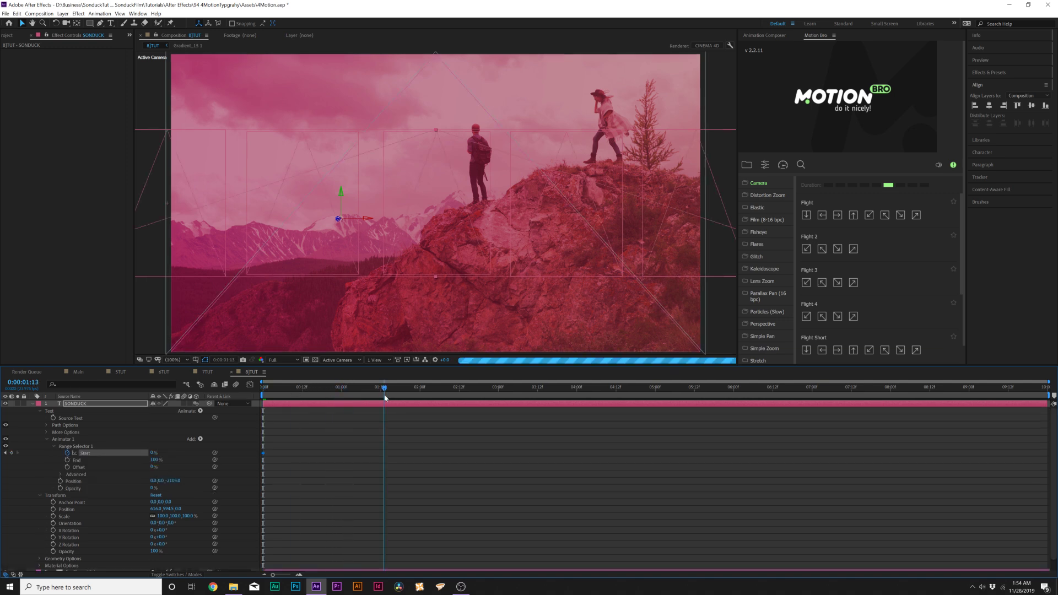
drag(153, 452, 231, 449)
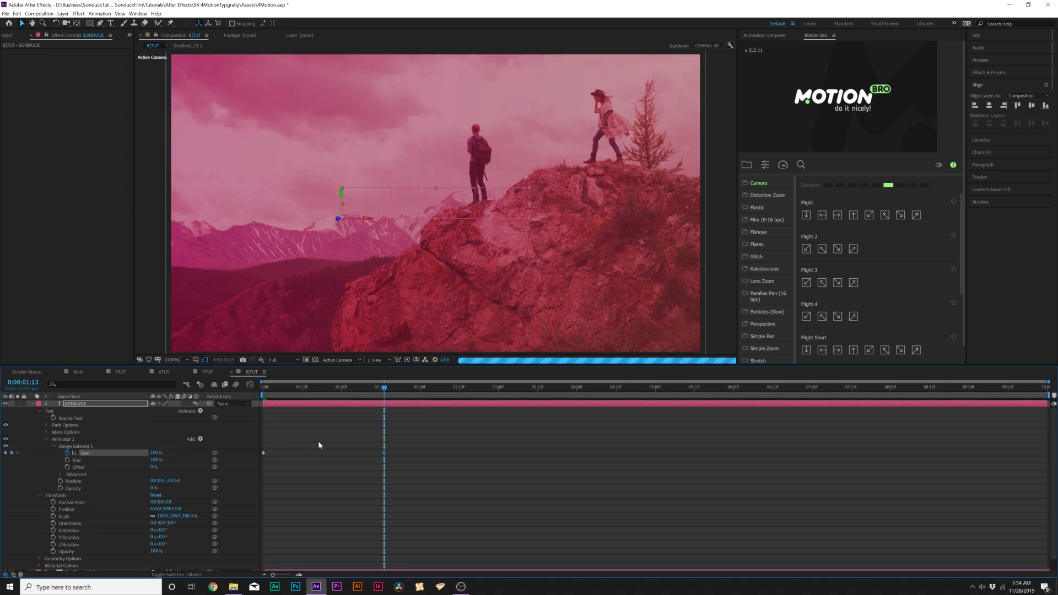
key(n)
key(space)
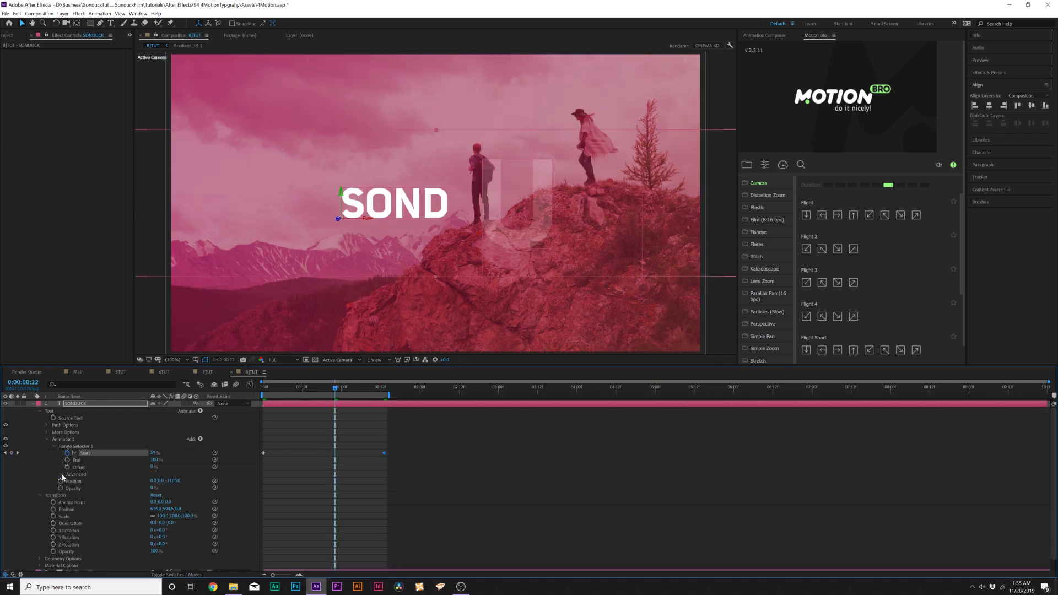
Turn on Randomize Order and apply Easy Ease to both Start keyframes.
click(61, 475)
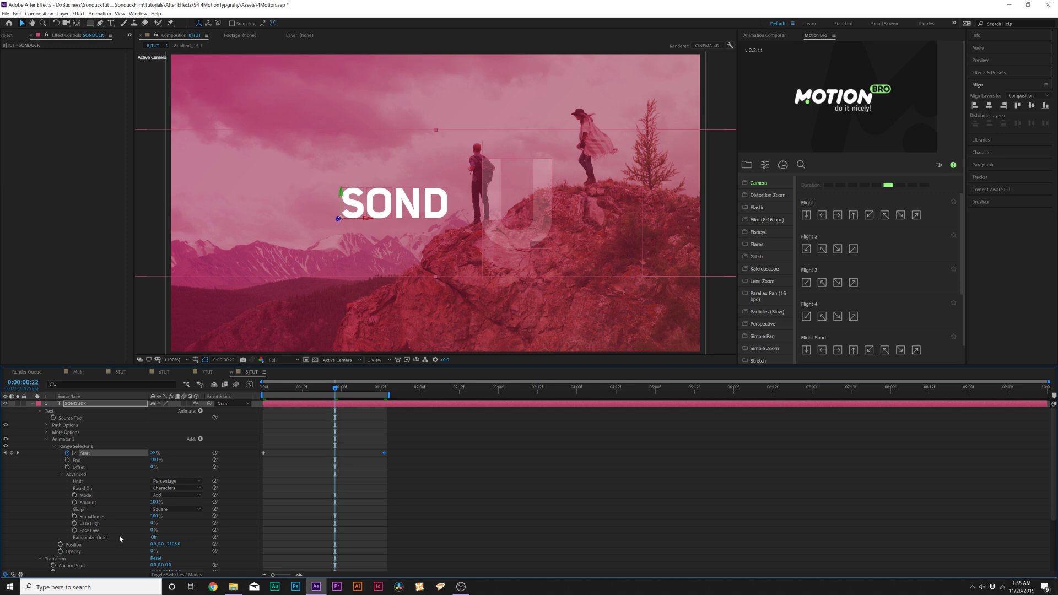
click(154, 537)
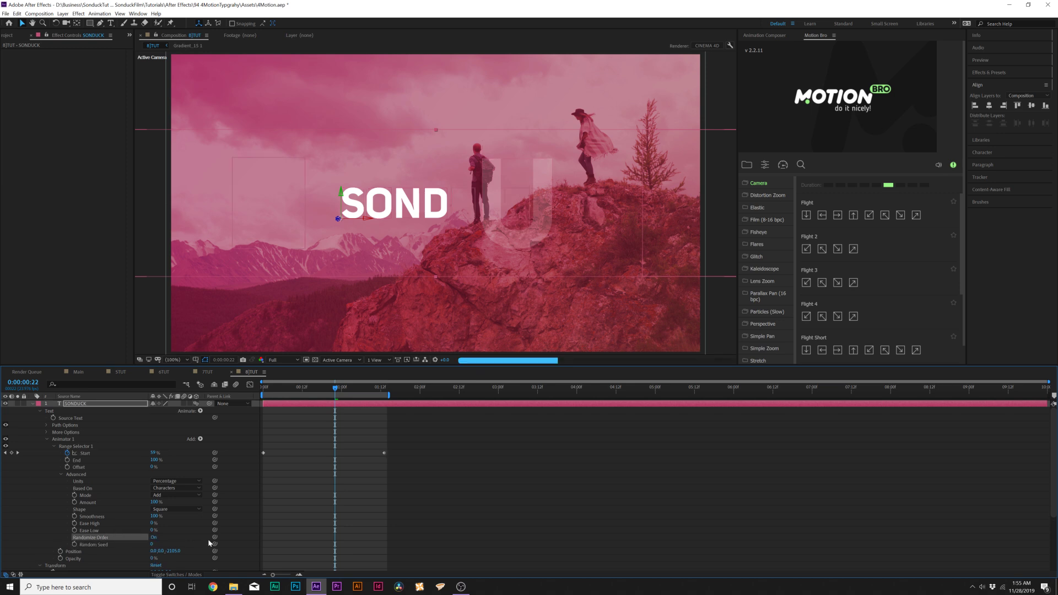
drag(443, 430, 247, 464)
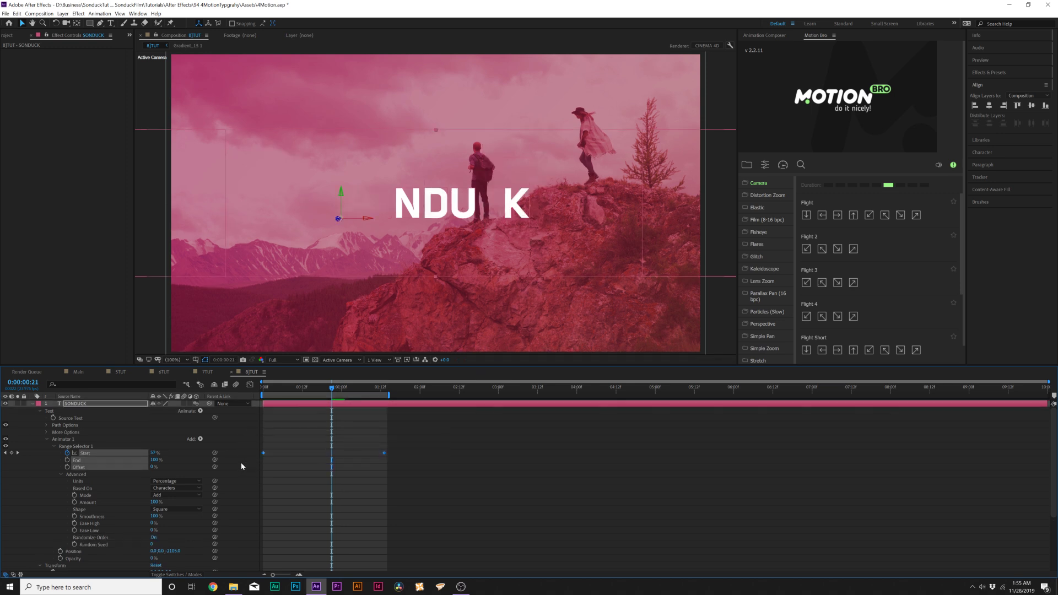
key(F9)
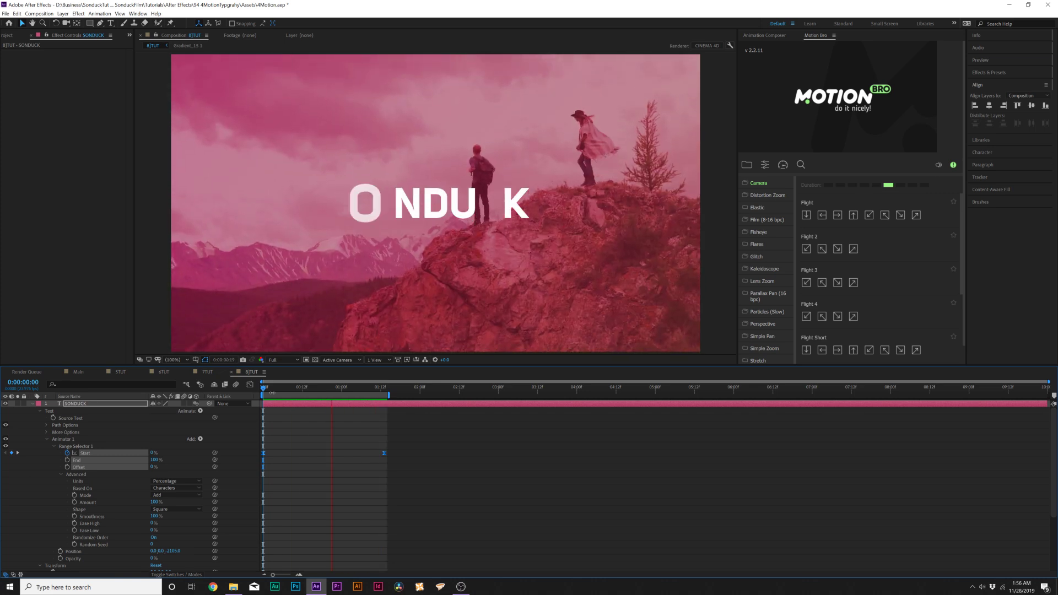
click(32, 404)
Duplicate the SONDUCK text layer and place the SONDUCK 2 copy below the original.
click(31, 404)
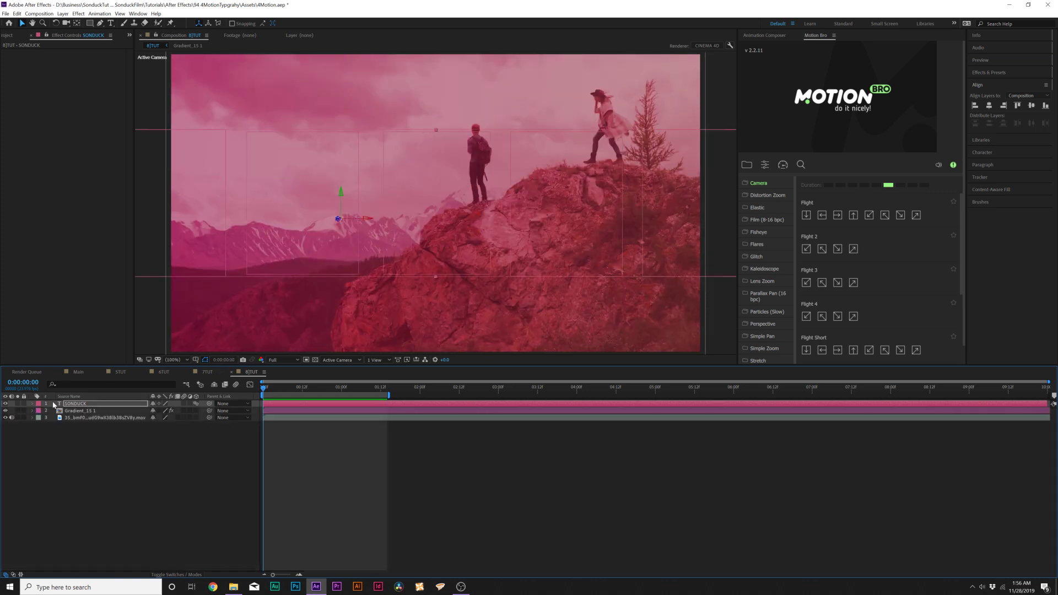
key(space)
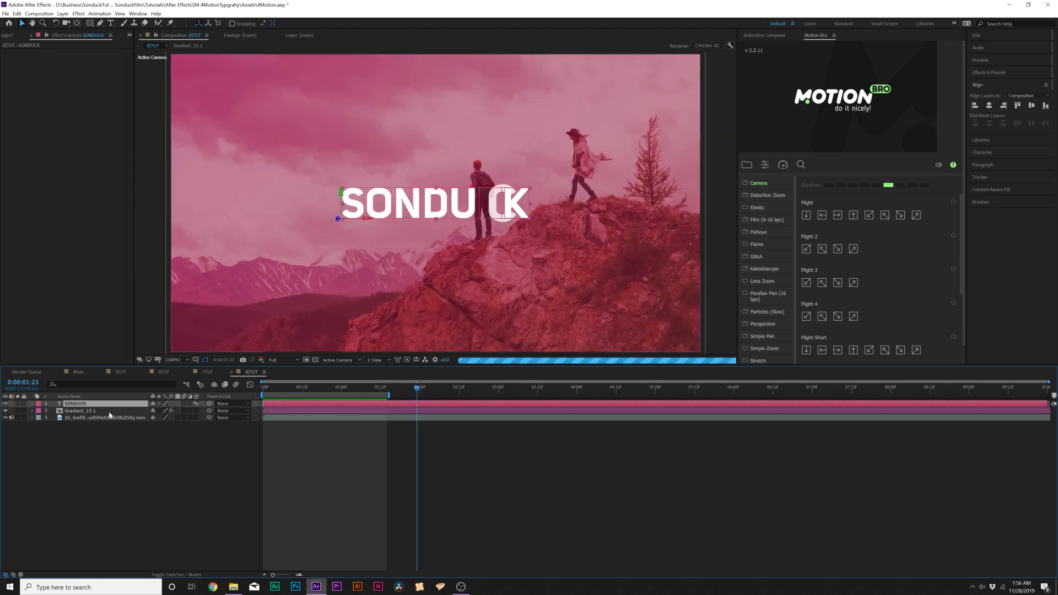
key(ctrl+d)
drag(84, 411, 82, 418)
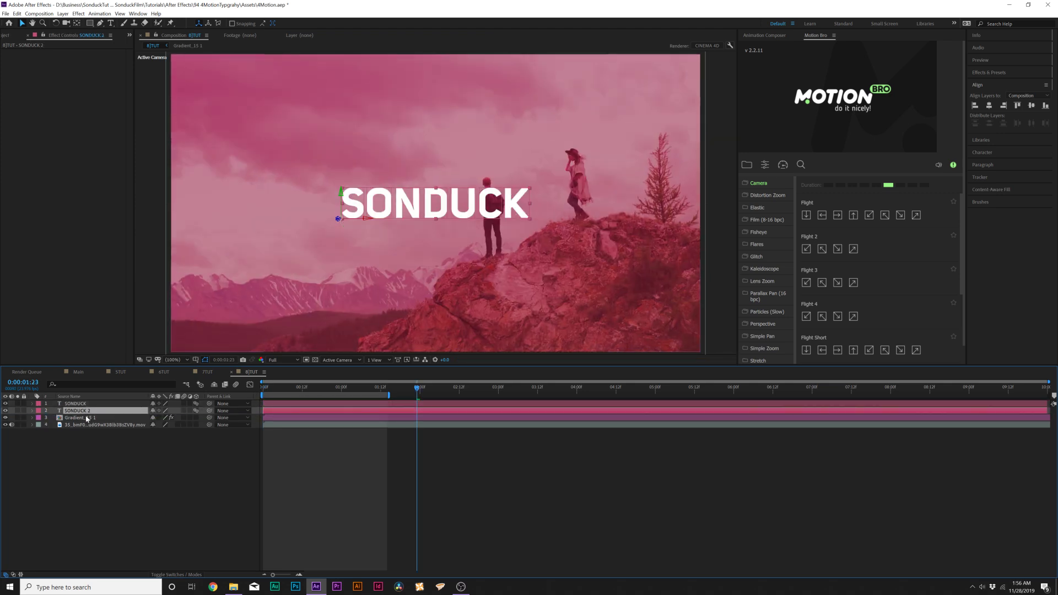
Centre the copy's anchor point, scale it to about 219% and lower its opacity.
click(77, 23)
key(ctrl+alt+Home)
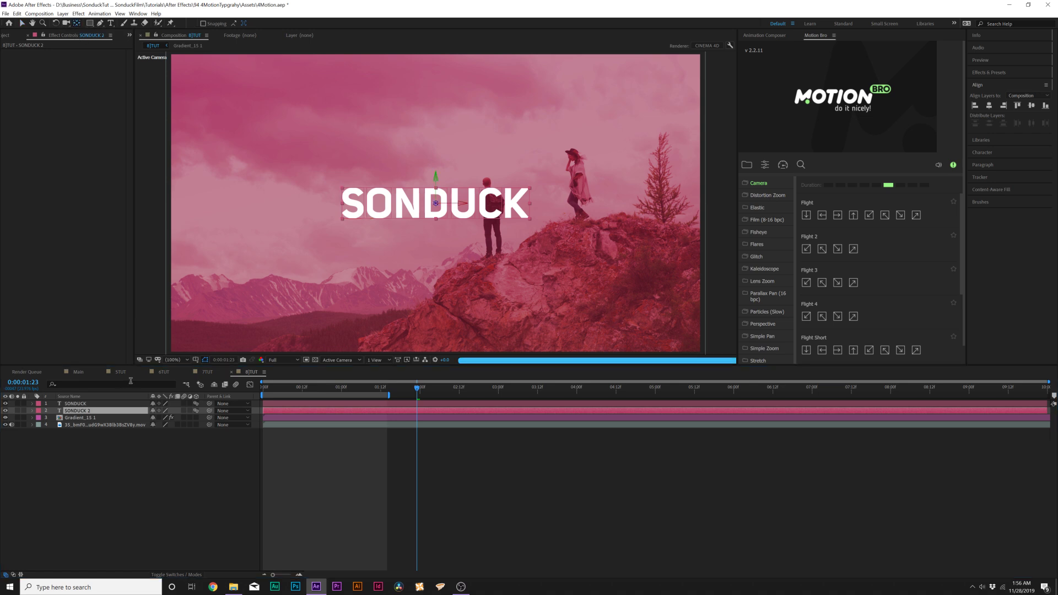
key(s)
drag(165, 418, 233, 418)
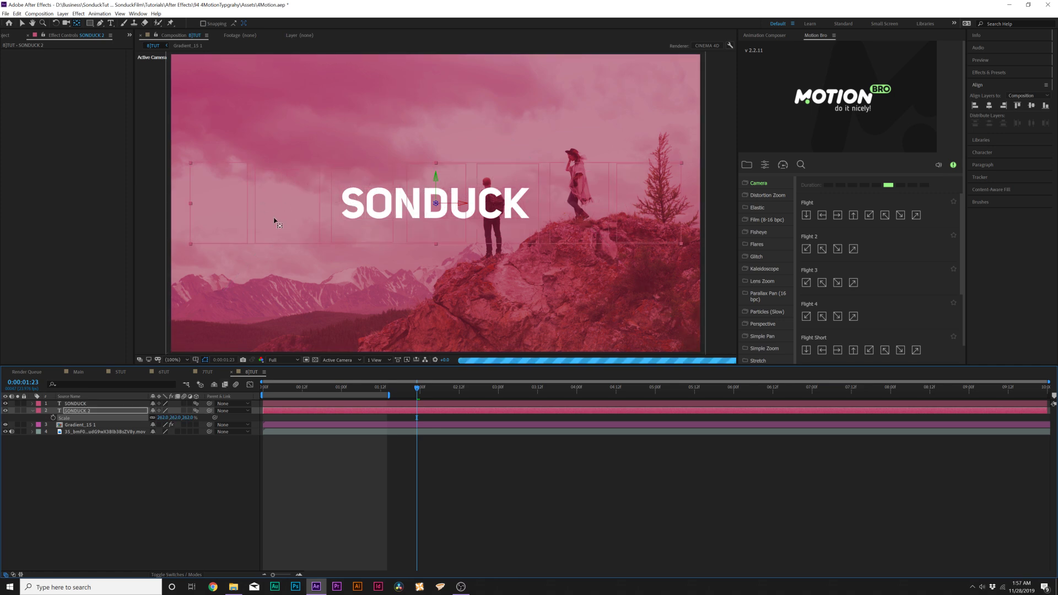
key(t)
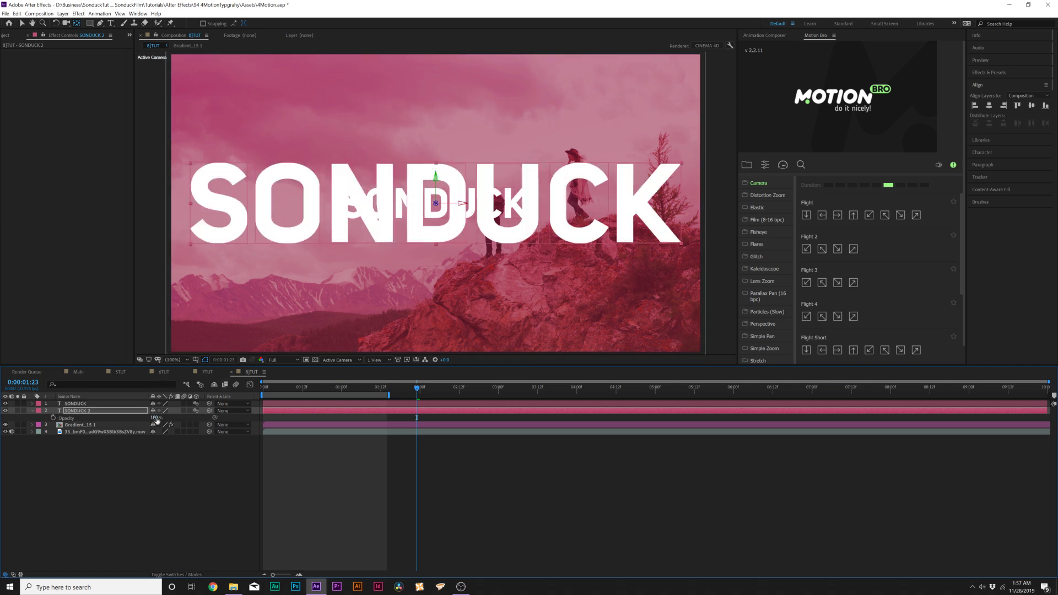
click(156, 418)
key(Return)
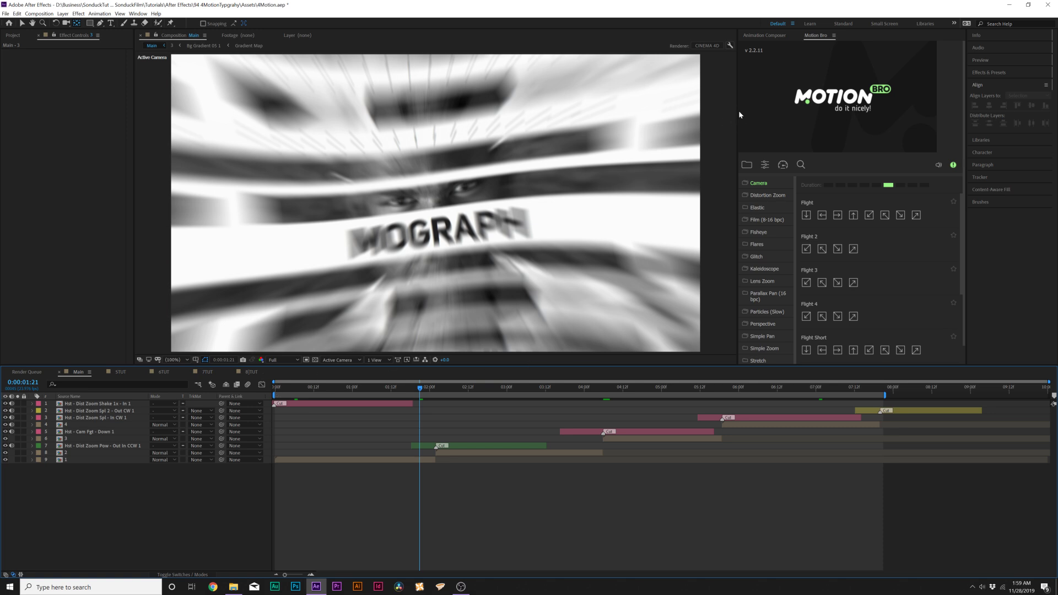
Delete the Hit - Dist Zoom Pow - Out In CCW 1 transition layer and preview the cut.
drag(737, 116, 717, 116)
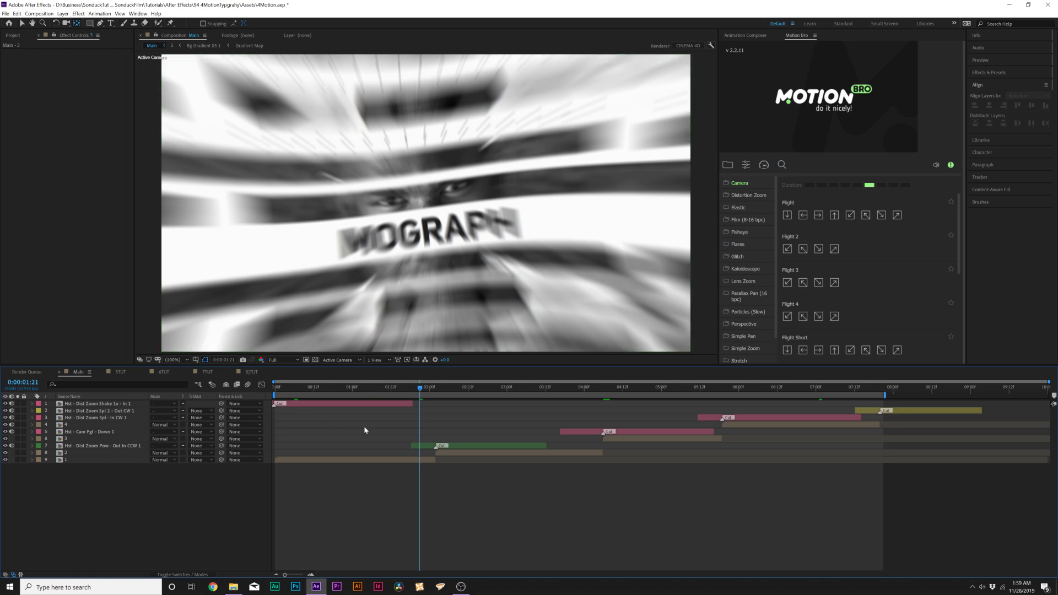
click(425, 444)
key(Delete)
key(space)
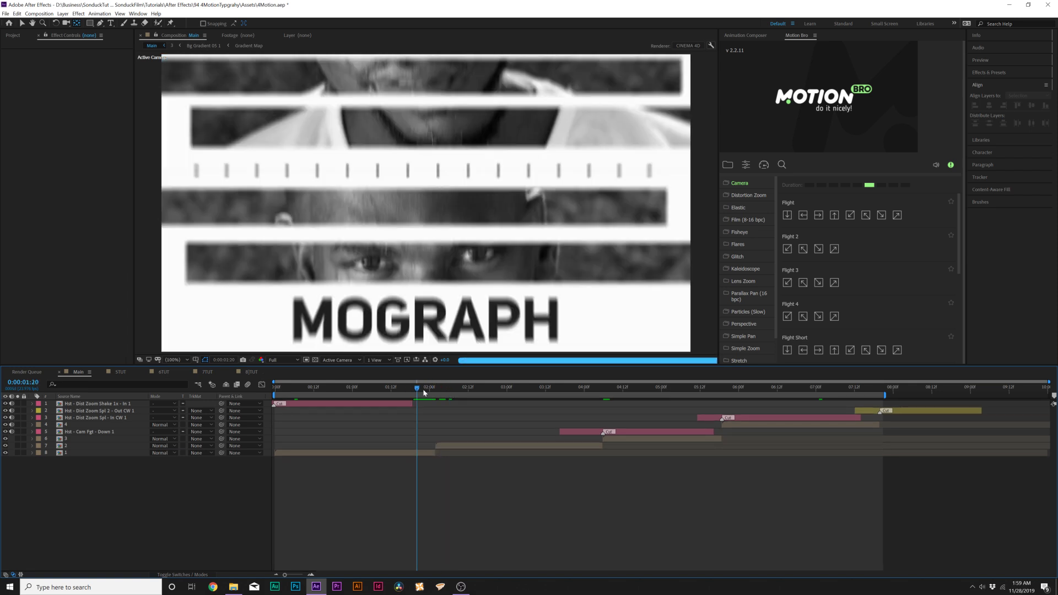
key(space)
Park the playhead just before the MOGRAPH-to-SWIPE cut and show Motion Bro's Distortion Zoom presets.
drag(448, 395, 436, 396)
click(737, 196)
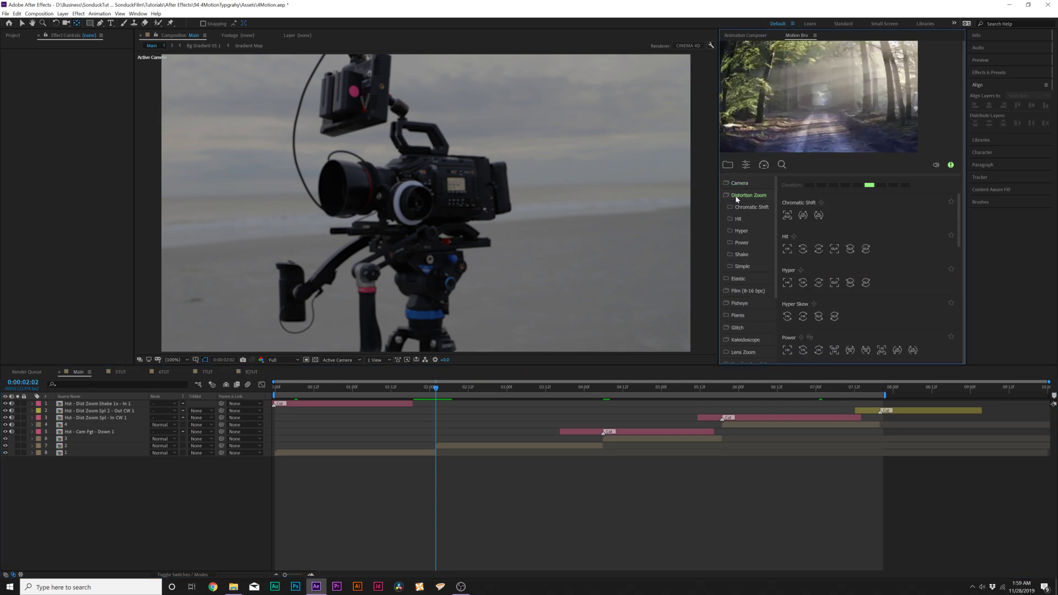
mouse_move(787, 215)
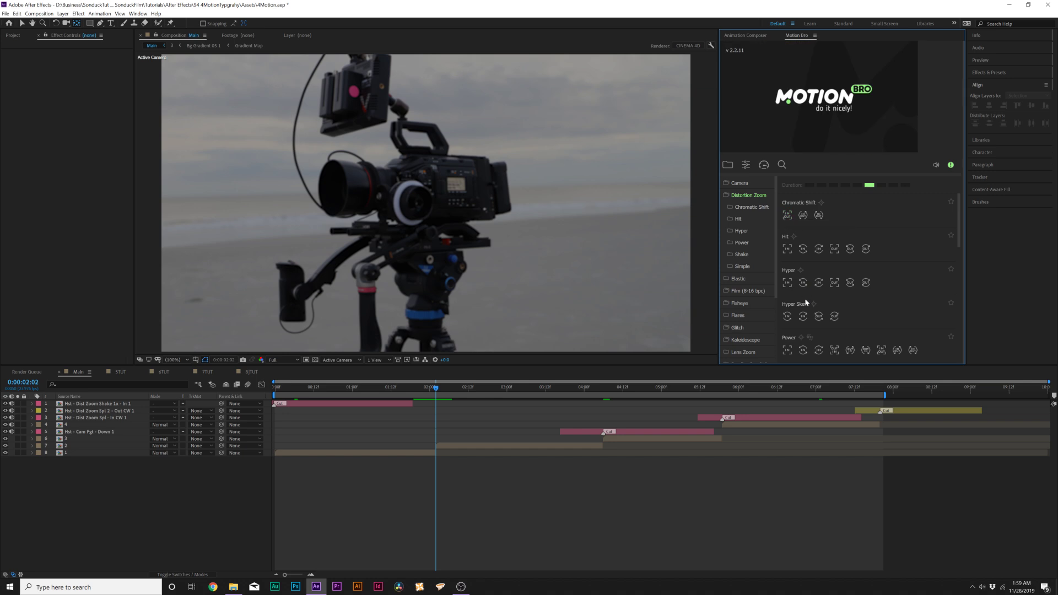
Browse the Distortion Zoom previews to the Shake 3x In Out transition, then stop the looping preview.
mouse_move(806, 317)
scroll(805, 317, down, 1)
scroll(816, 298, down, 8)
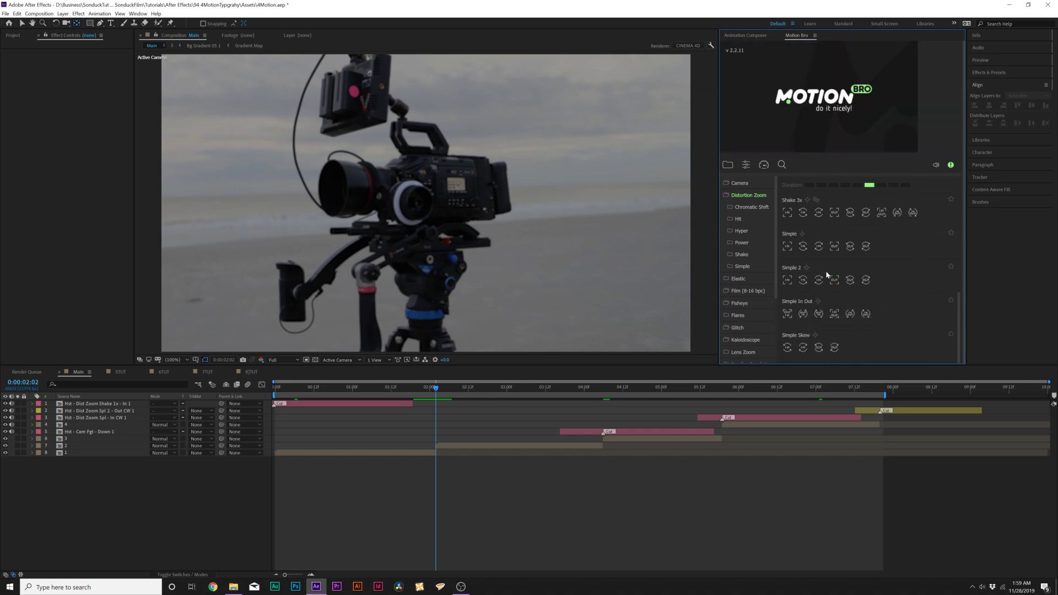
mouse_move(820, 216)
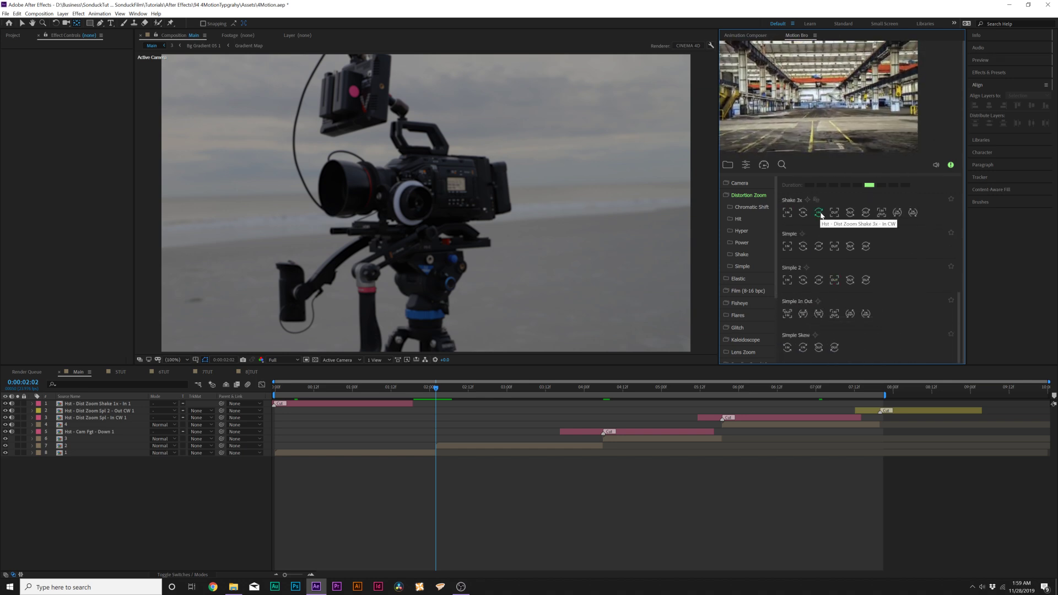
mouse_move(851, 280)
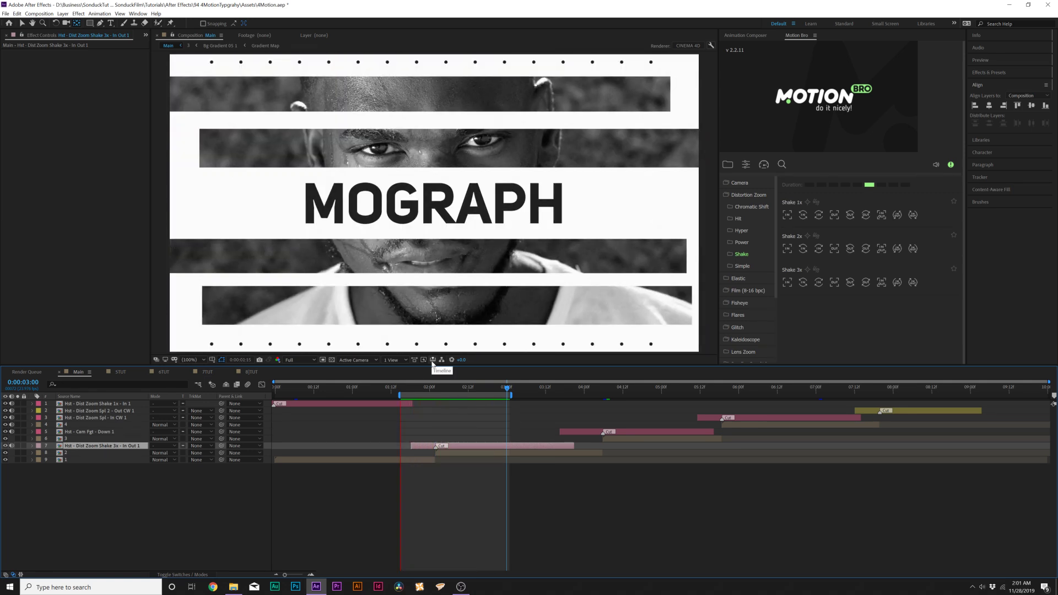
key(space)
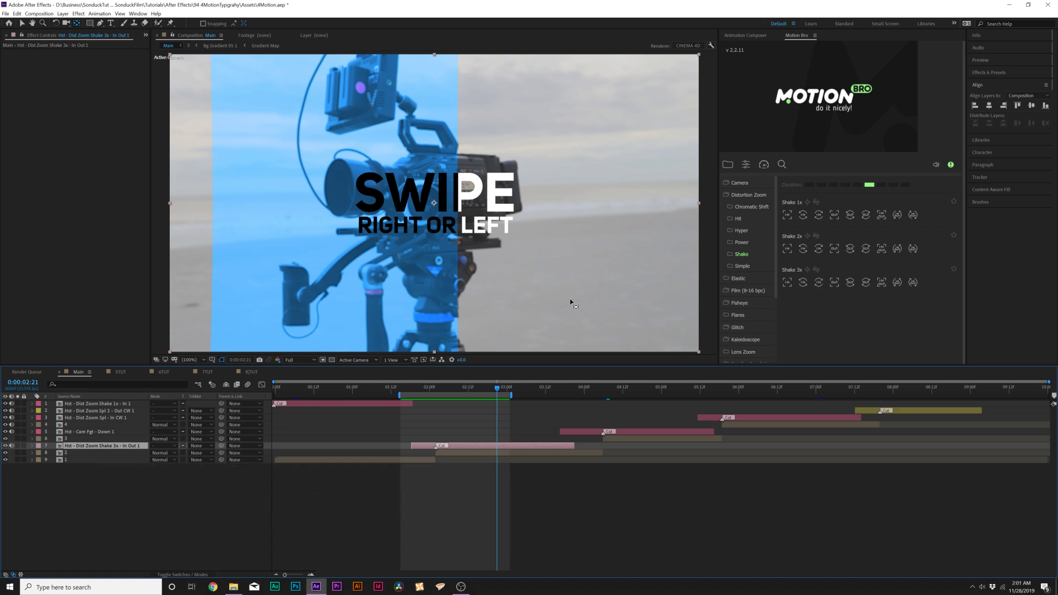
Reopen the Distortion Zoom folder to list every preset from Chromatic Shift, Hit and Hyper through Power.
click(744, 198)
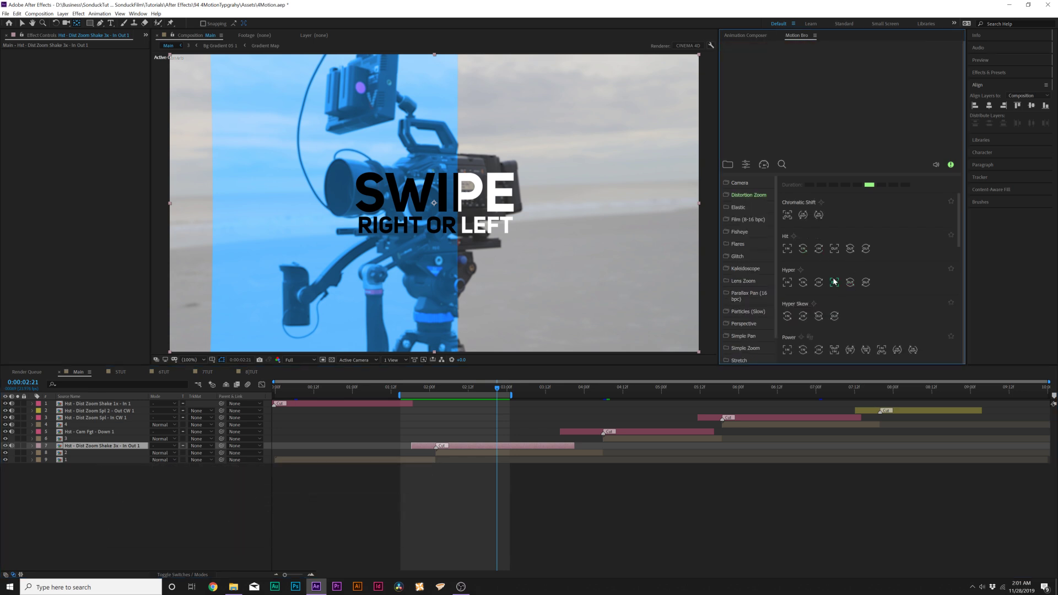